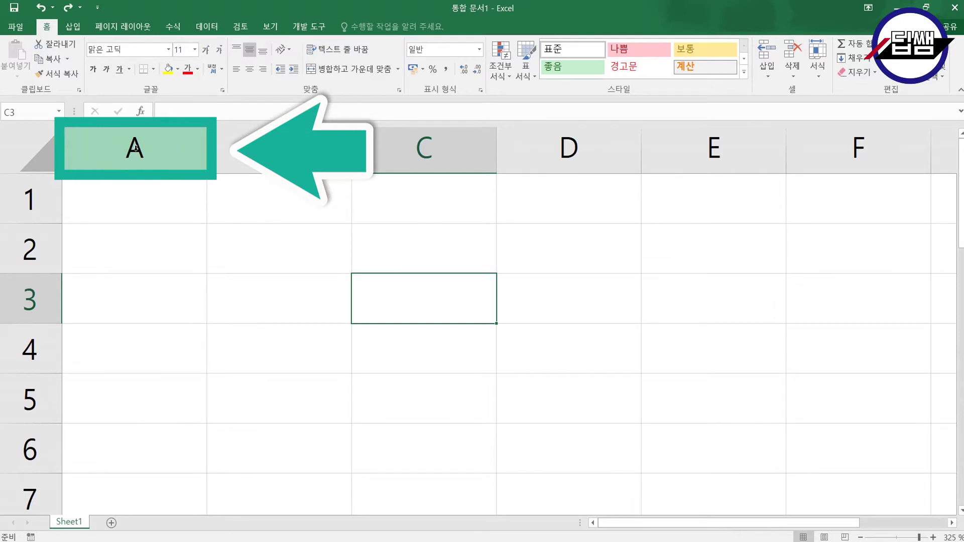
Step: Select the entire columns A, B, C and D one after another
click(135, 148)
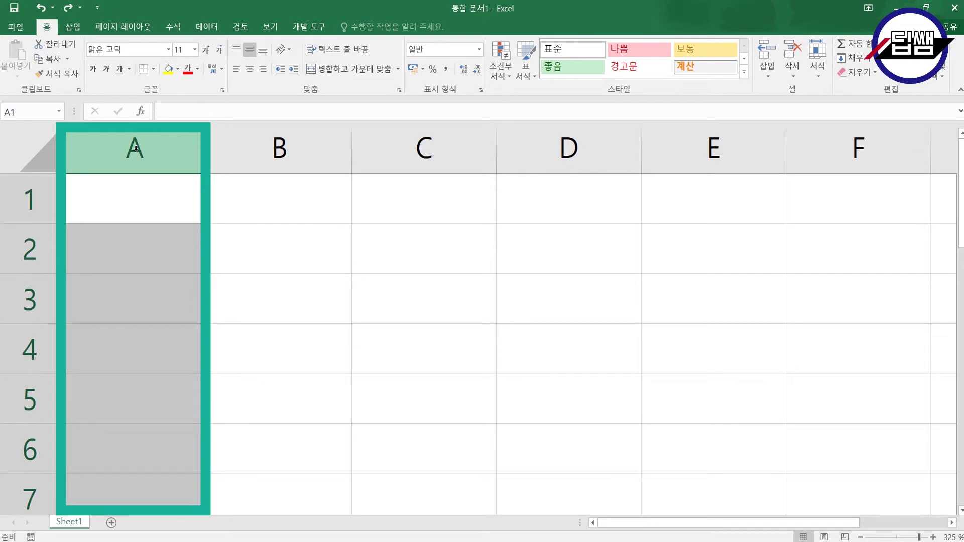
click(287, 150)
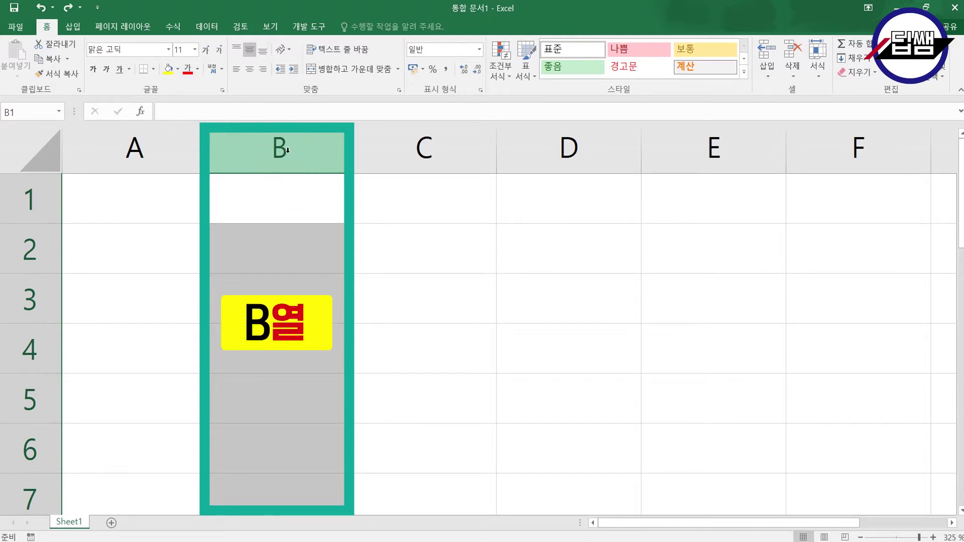
click(422, 149)
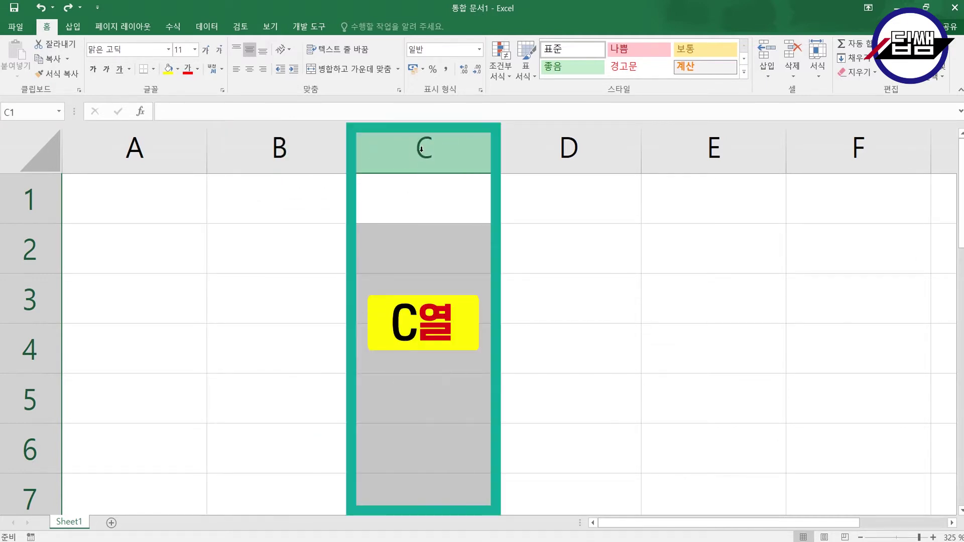
click(575, 150)
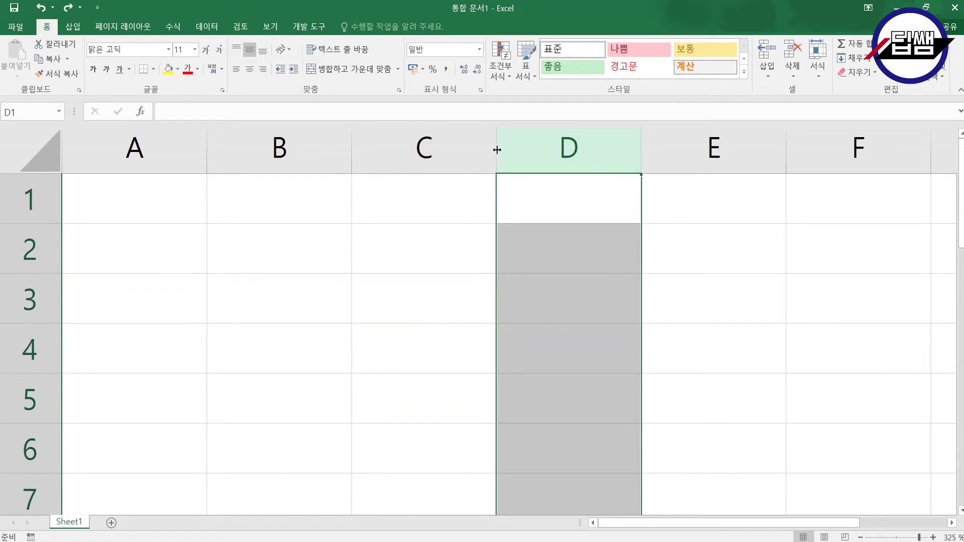
Step: Widen column C slightly by moving its border with column D, and select cell C3
mouse_move(495, 149)
mouse_down()
mouse_move(582, 150)
mouse_move(474, 151)
mouse_move(503, 149)
mouse_up()
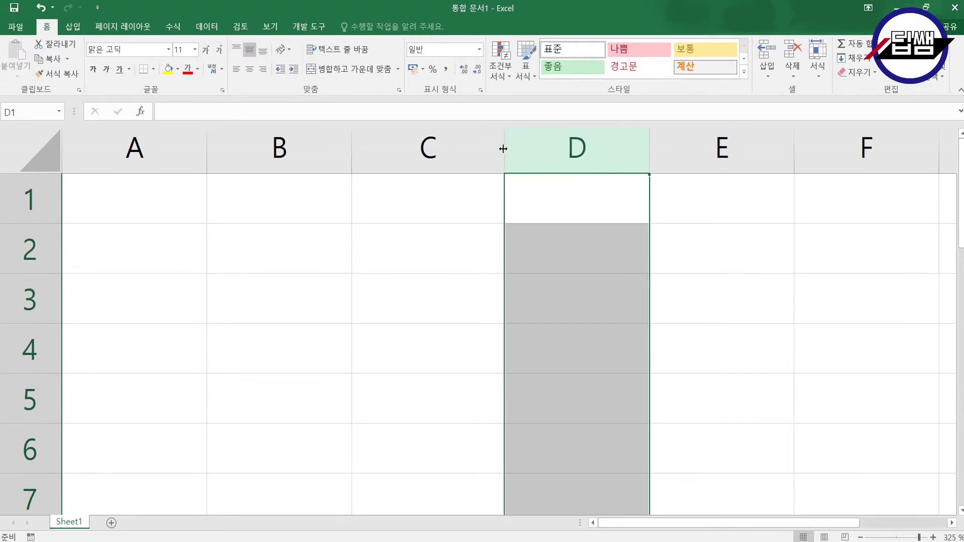
click(467, 310)
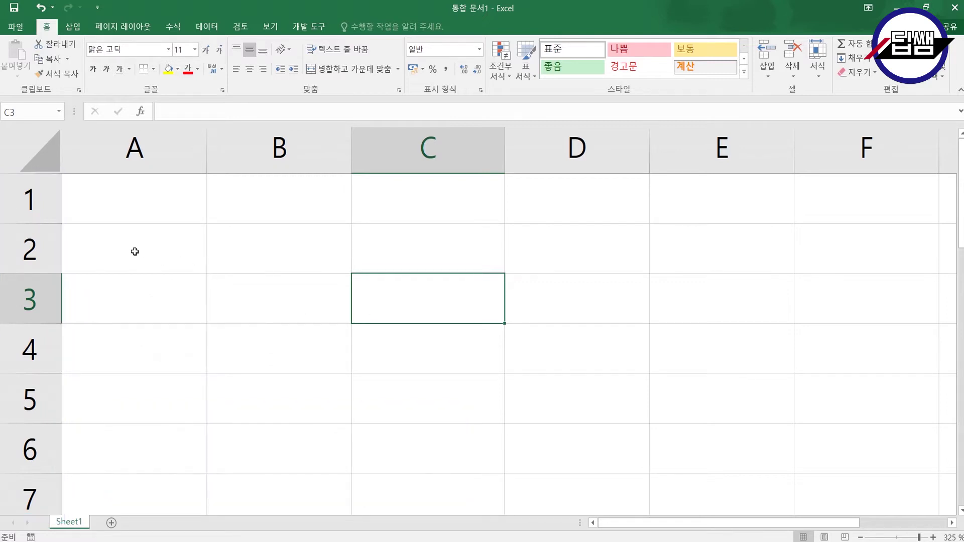
Step: Select the entire rows 2, 3, 4 and 5 one after another
click(27, 253)
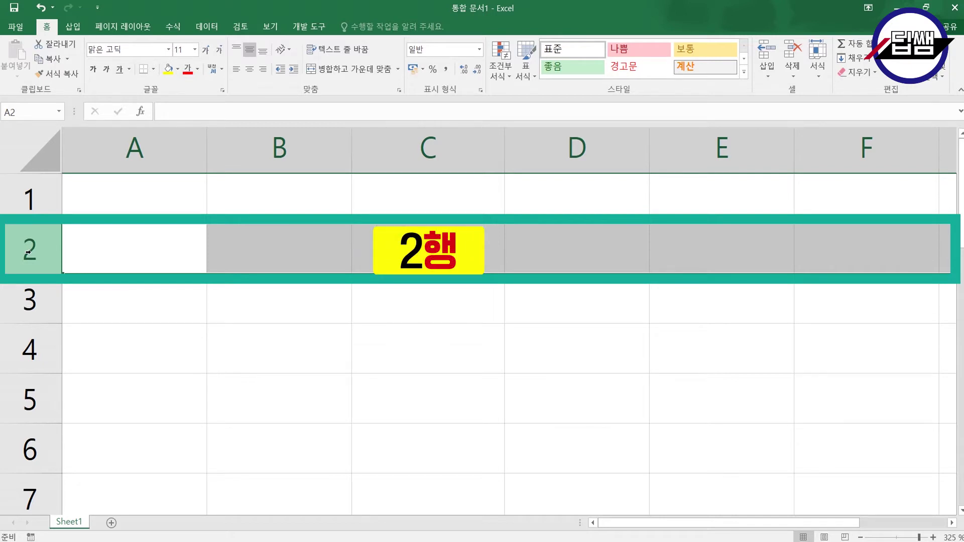
click(28, 302)
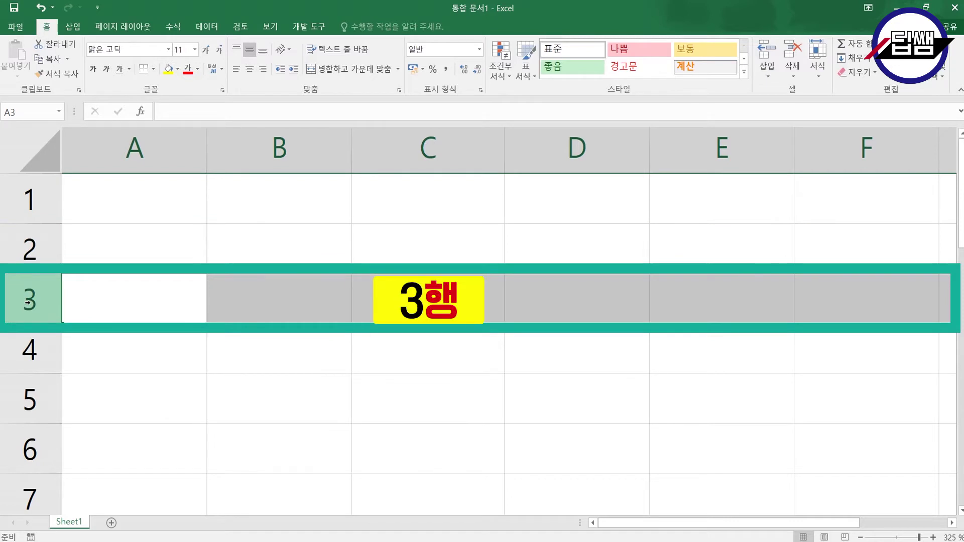
click(31, 353)
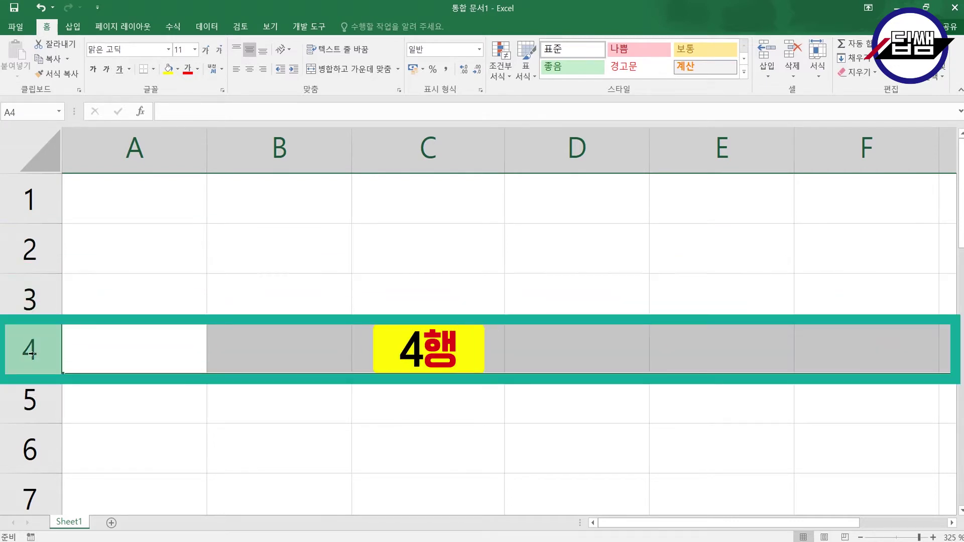
click(31, 401)
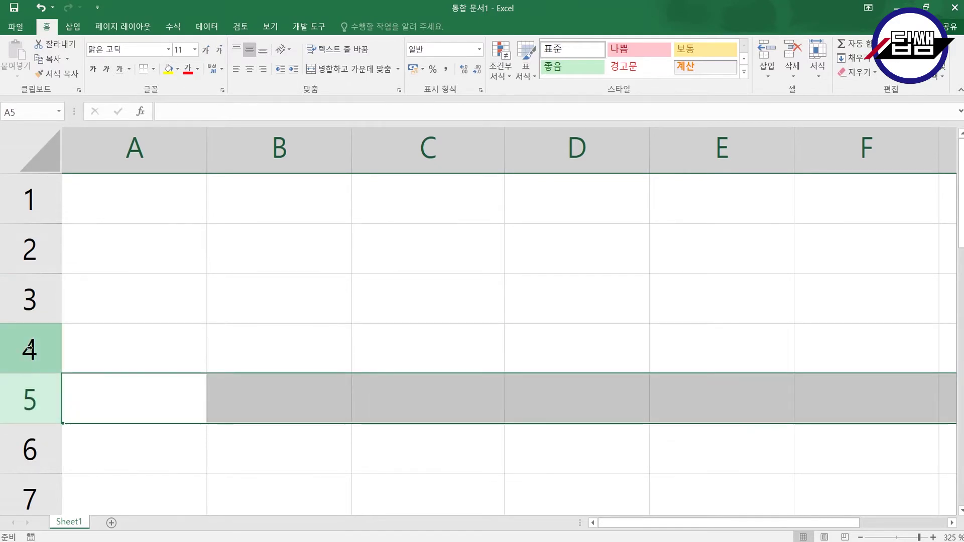
Step: Reduce the height of row 4 slightly by moving its border with row 5, and select cell C4
click(31, 347)
mouse_move(33, 372)
mouse_down()
mouse_move(29, 424)
mouse_move(40, 366)
mouse_up()
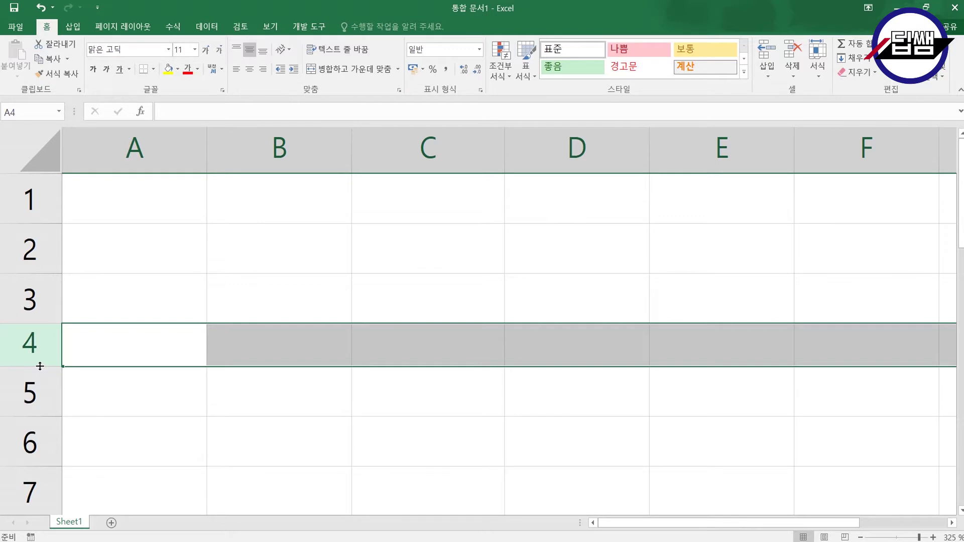
click(409, 331)
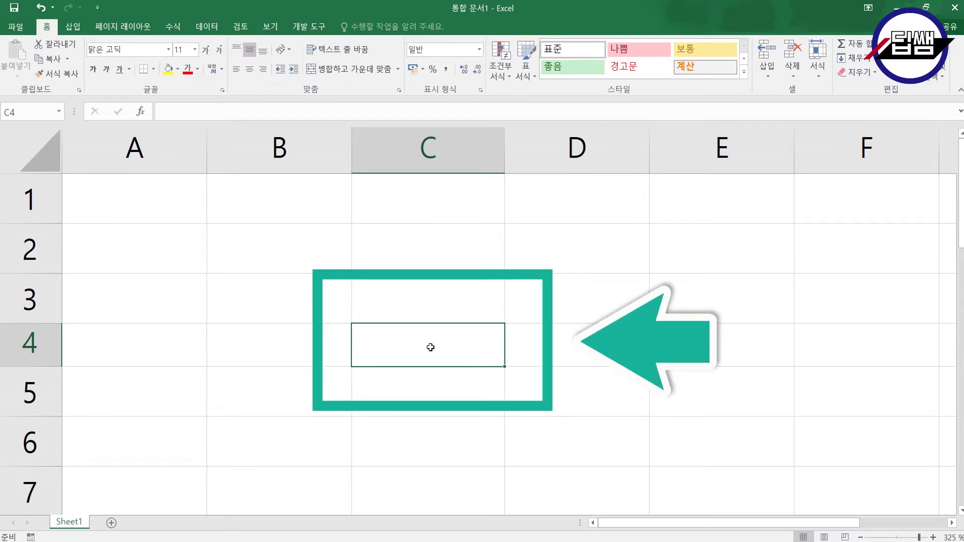
Step: Select the single cells C4, A1, B2 and D2 in turn to see how columns and rows form cell addresses
click(429, 346)
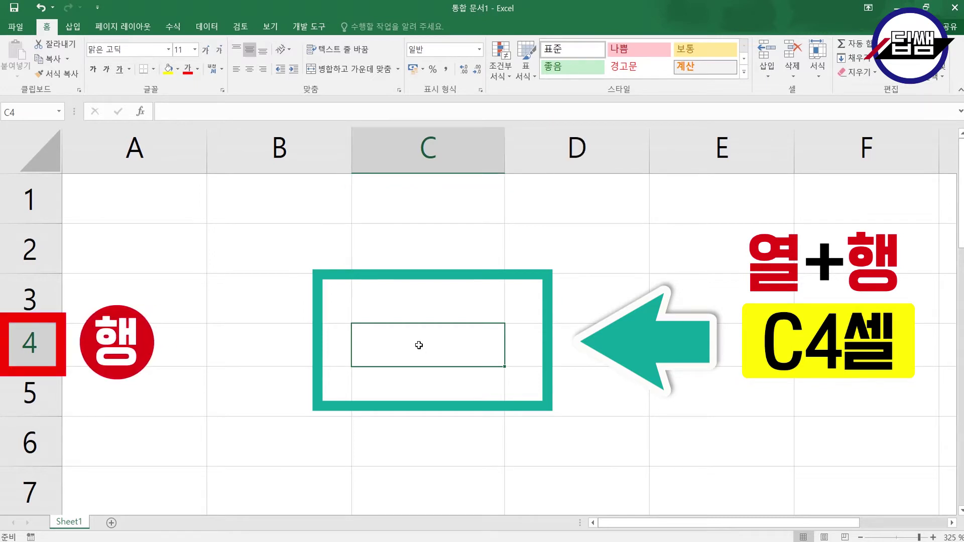
click(133, 194)
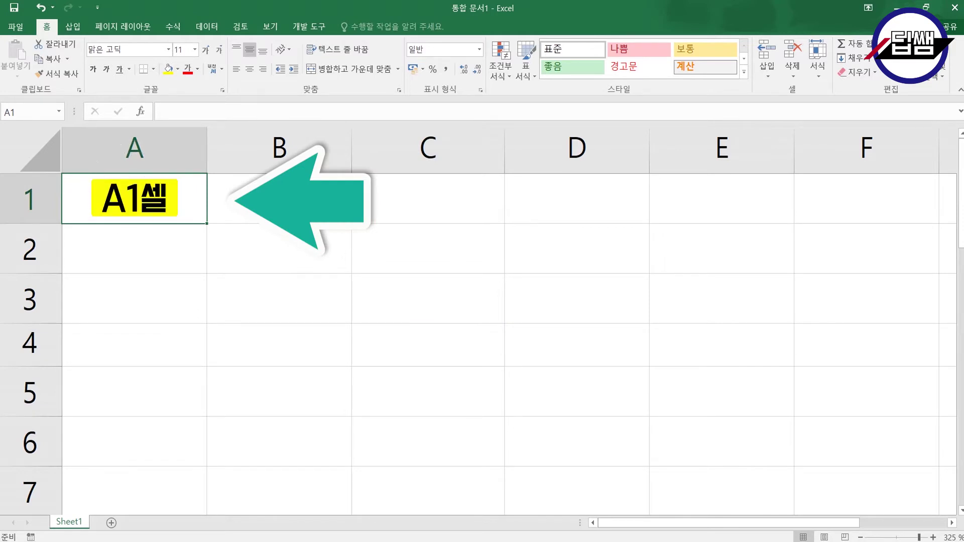
click(282, 251)
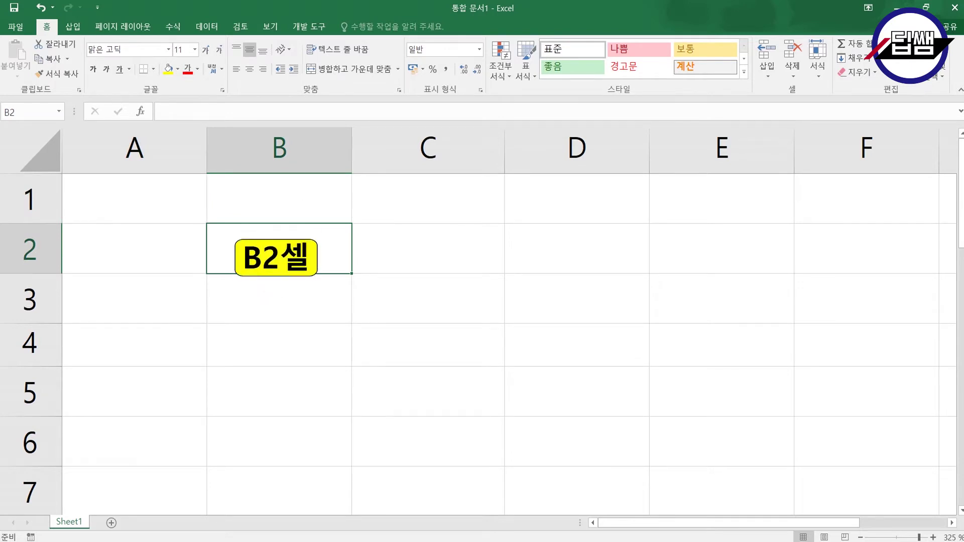
click(575, 260)
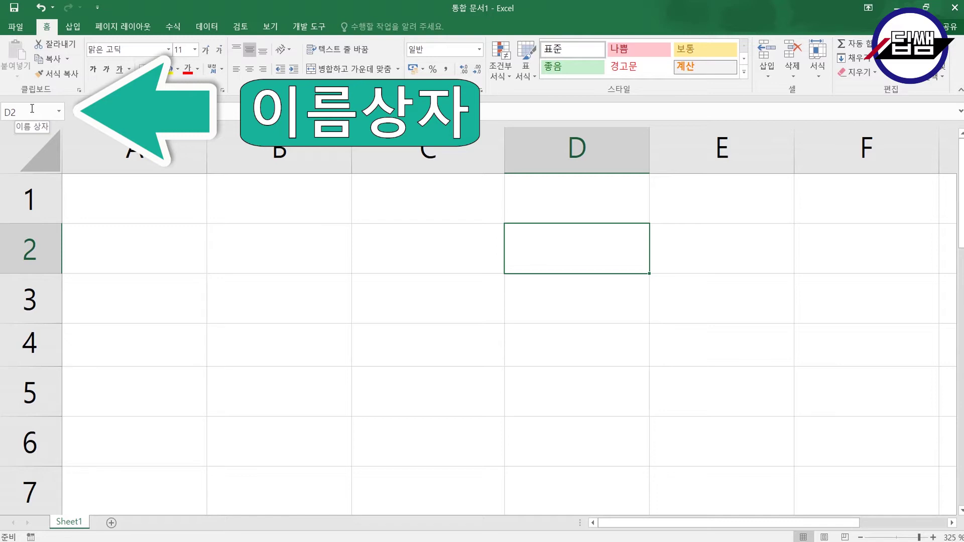
Step: Select cells B2, B3, B4 and B5 in turn, checking the displayed address of the active cell
click(256, 243)
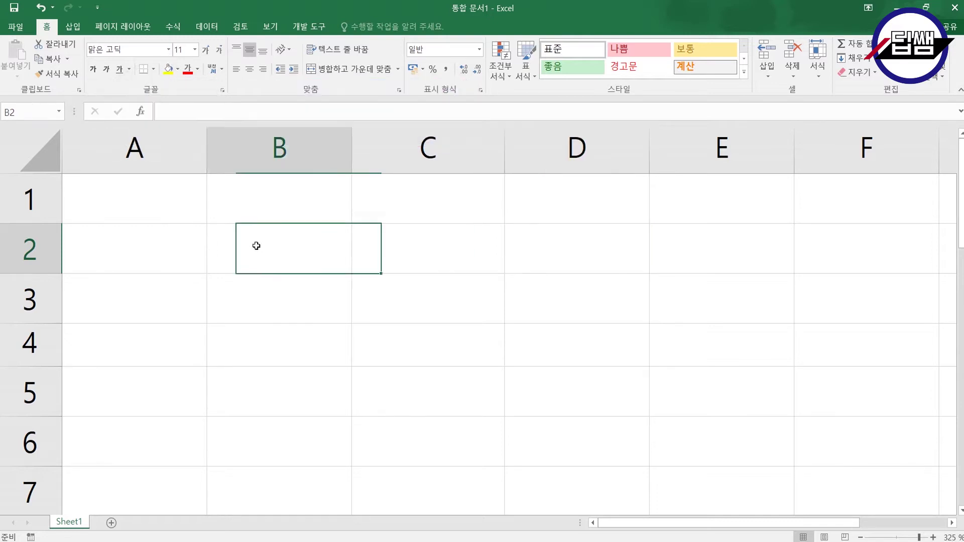
click(41, 113)
click(223, 297)
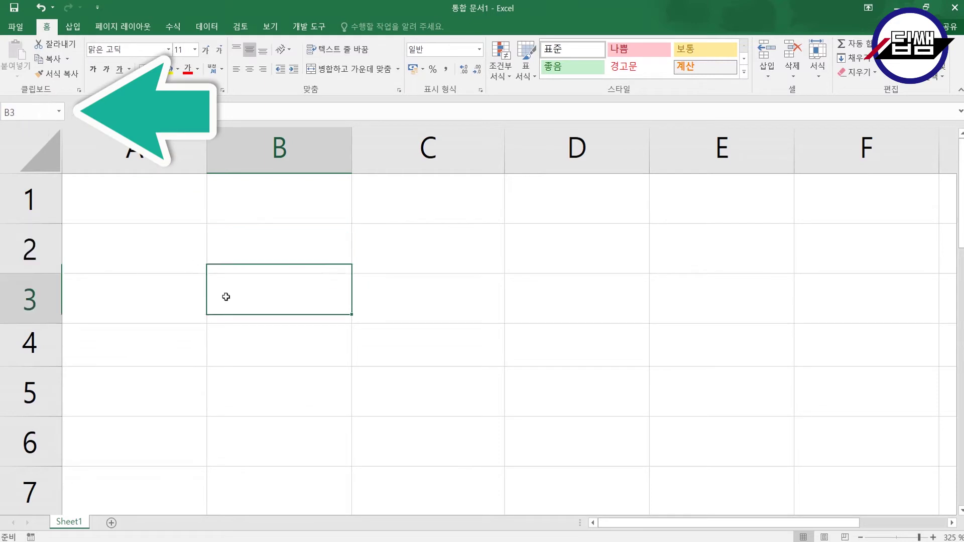
click(244, 351)
click(246, 388)
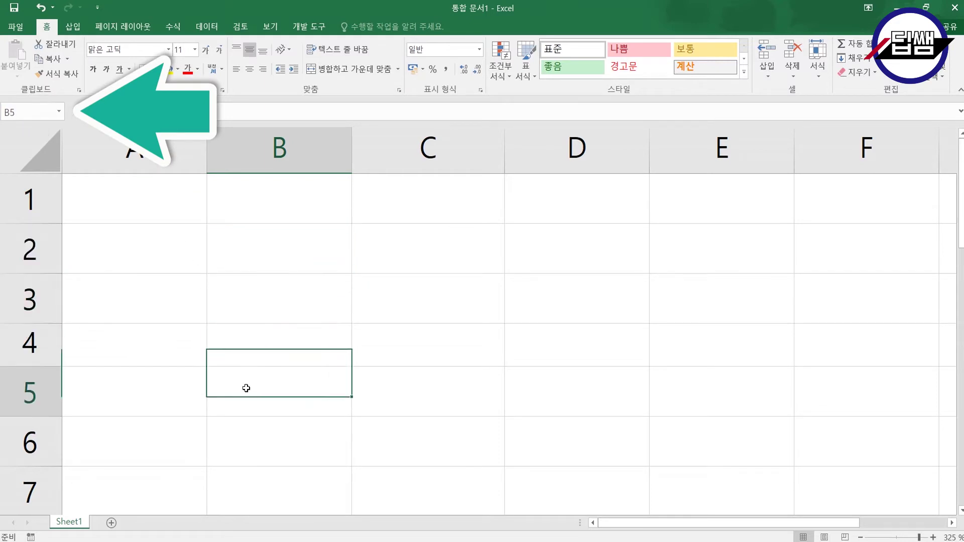
click(38, 112)
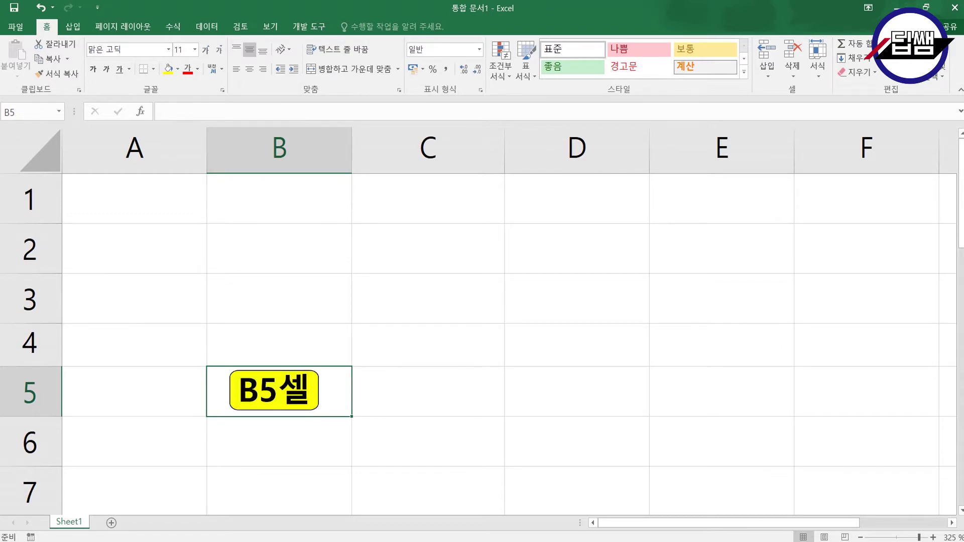
Step: Go directly to cell A1 by entering its address
click(33, 113)
key(BackSpace)
text(A1)
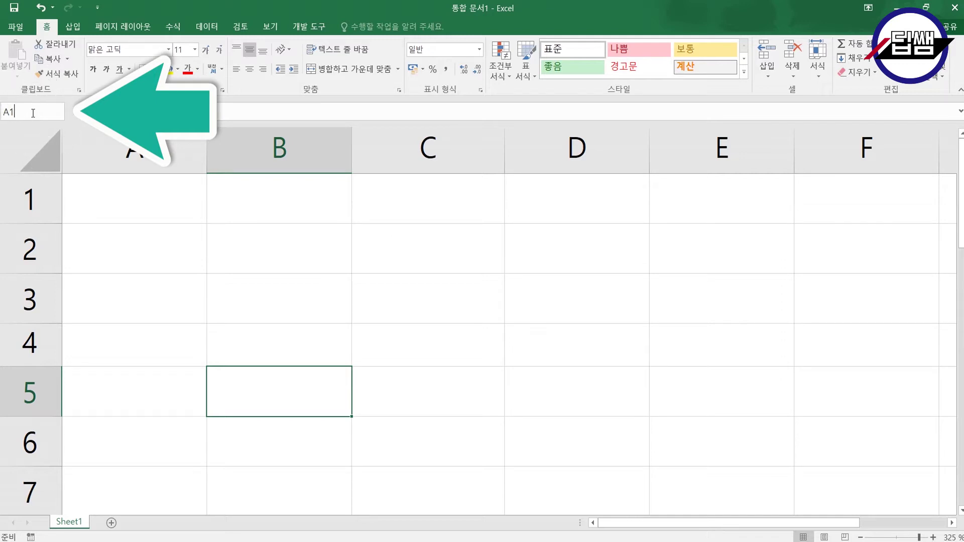
key(Return)
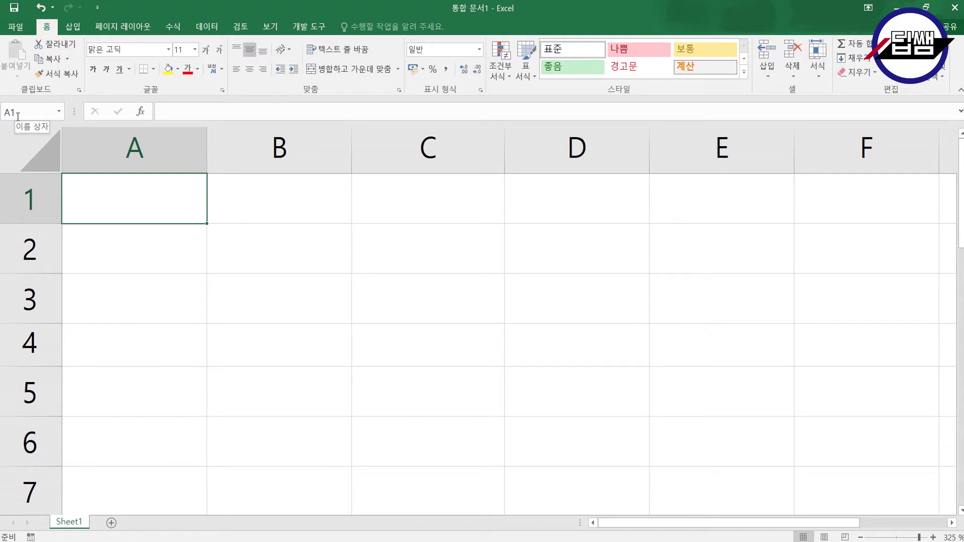
Step: Select the cell range A1:C3 by entering its range address
click(23, 111)
text(A1:)
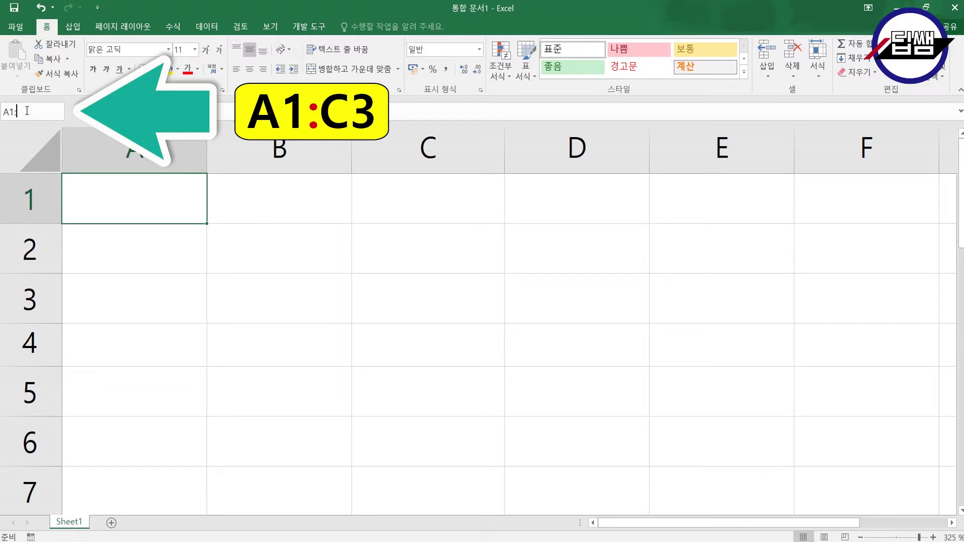
text(C3)
key(Return)
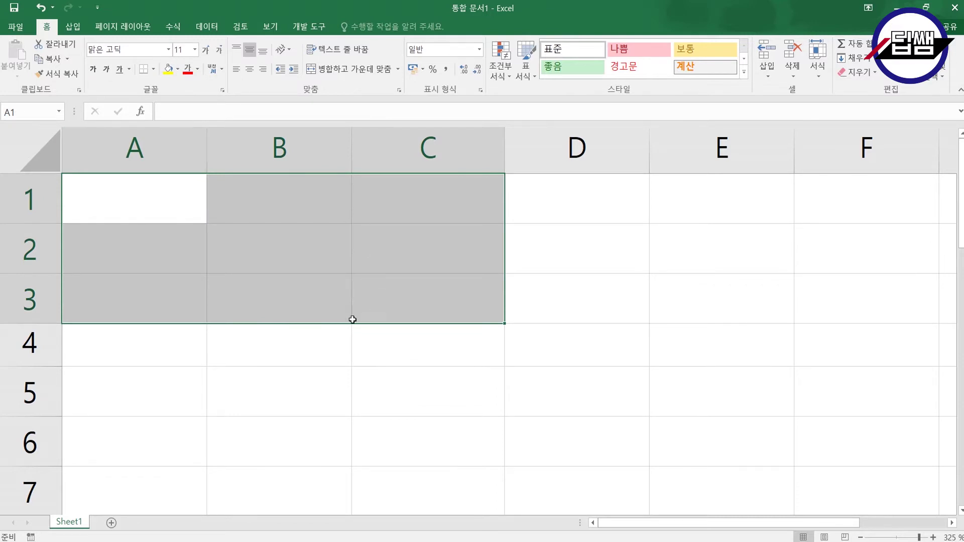
Step: Move the selection through cells D4, C3, B3, B4, C4 and C5 on the worksheet
click(541, 358)
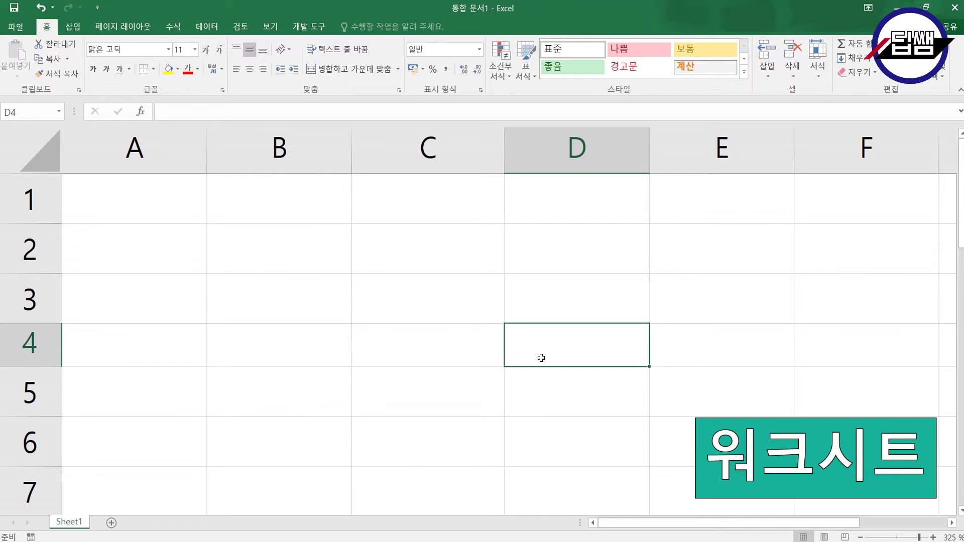
click(422, 295)
click(326, 303)
click(305, 347)
click(383, 342)
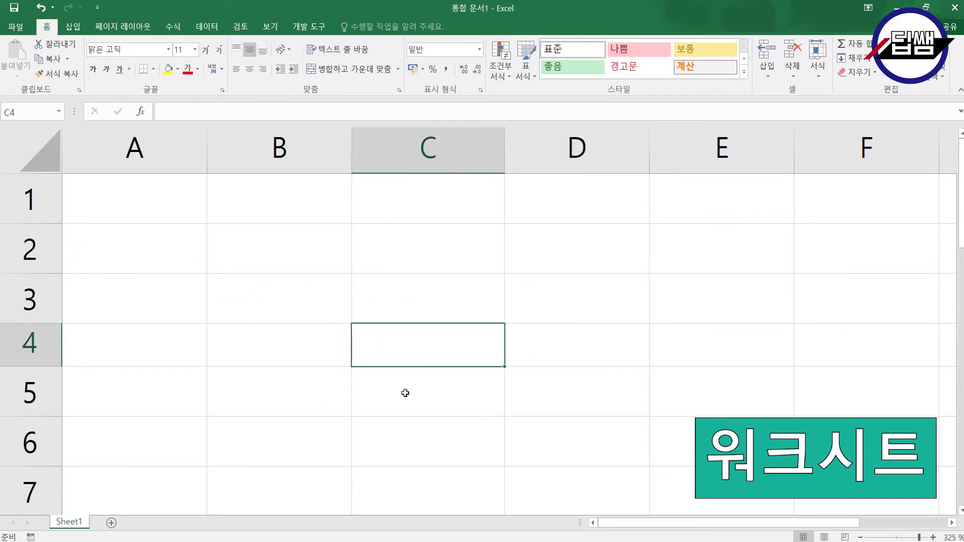
click(404, 394)
Step: Select all cells of Sheet1 at once, and clear that selection by selecting cell B2
click(34, 145)
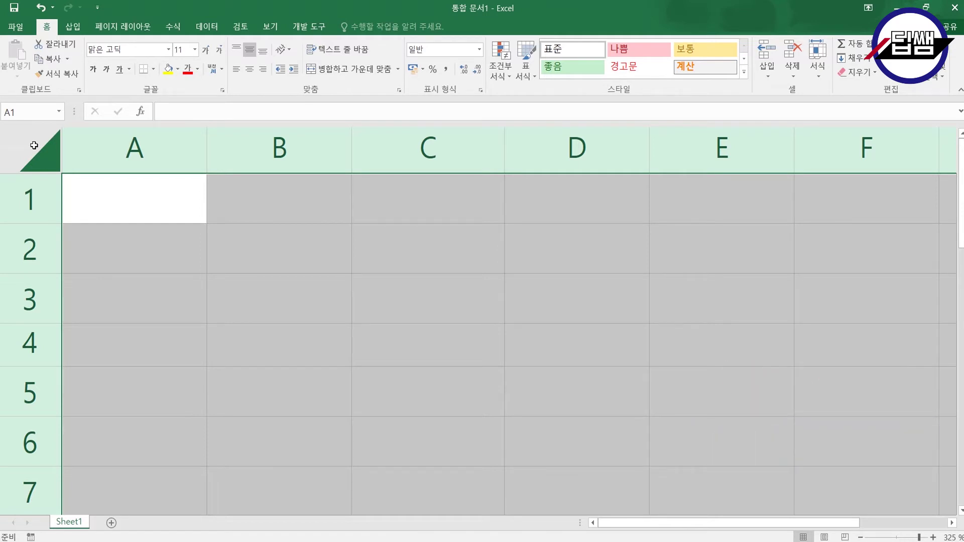
click(315, 268)
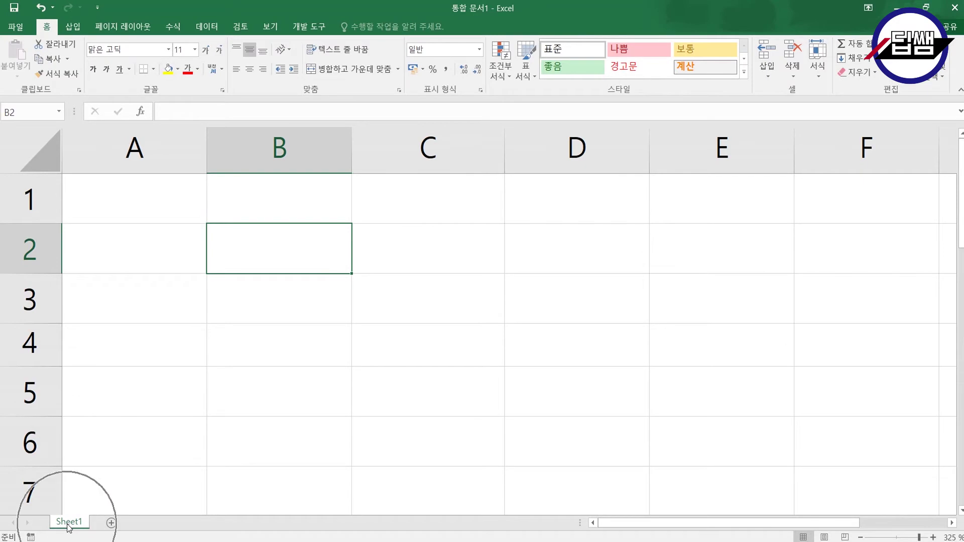
Step: Add four new blank worksheets, Sheet2 to Sheet5, after Sheet1
click(111, 523)
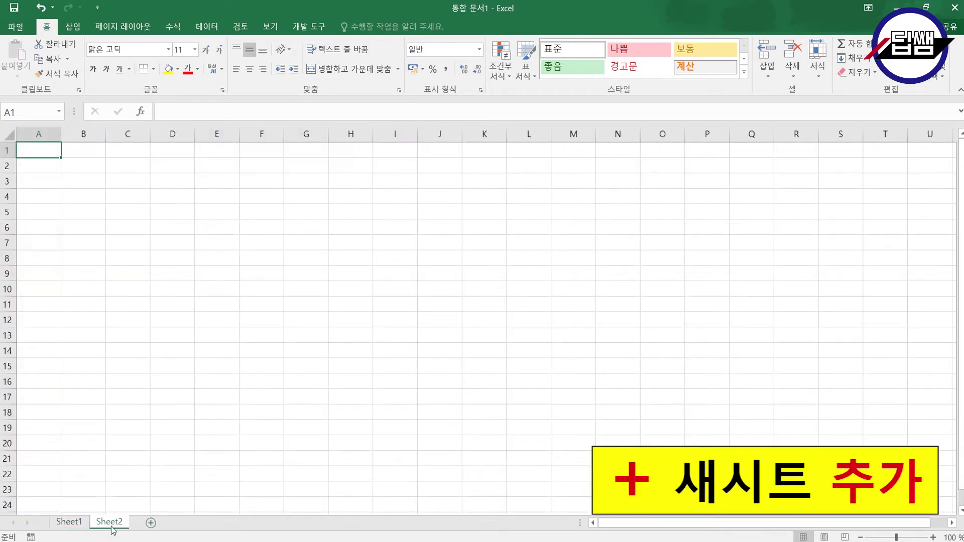
click(151, 522)
click(189, 523)
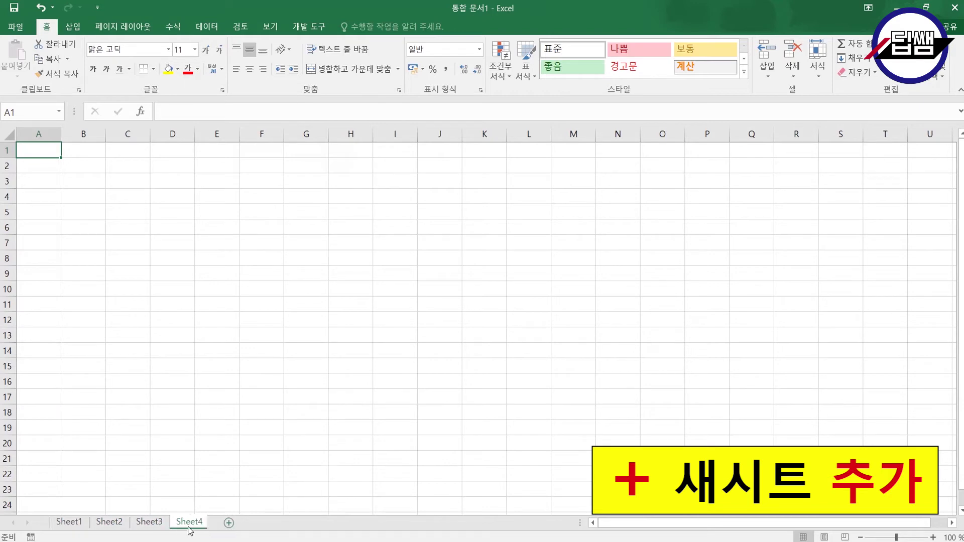
click(229, 523)
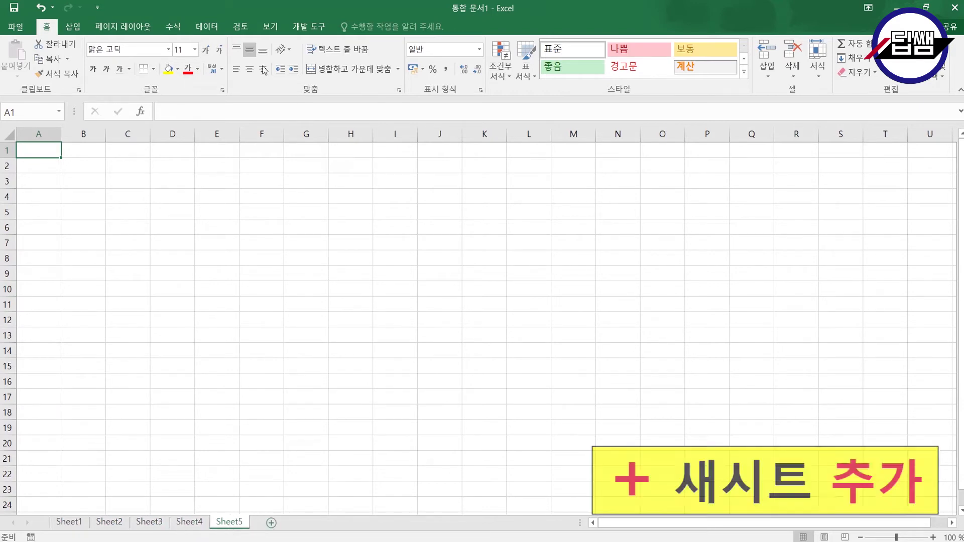
Step: Insert a new blank worksheet directly before Sheet5, choosing the worksheet (워크시트) type
click(227, 523)
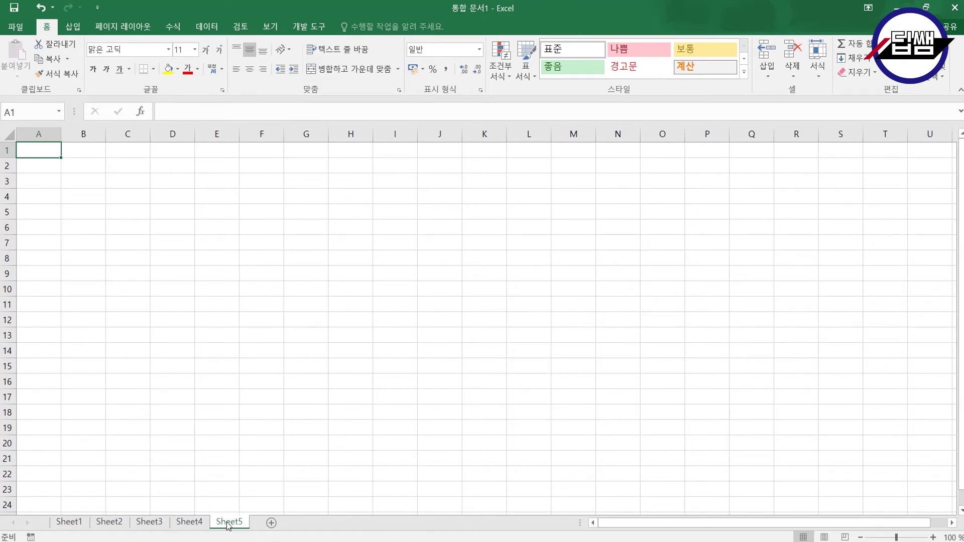
right_click(228, 524)
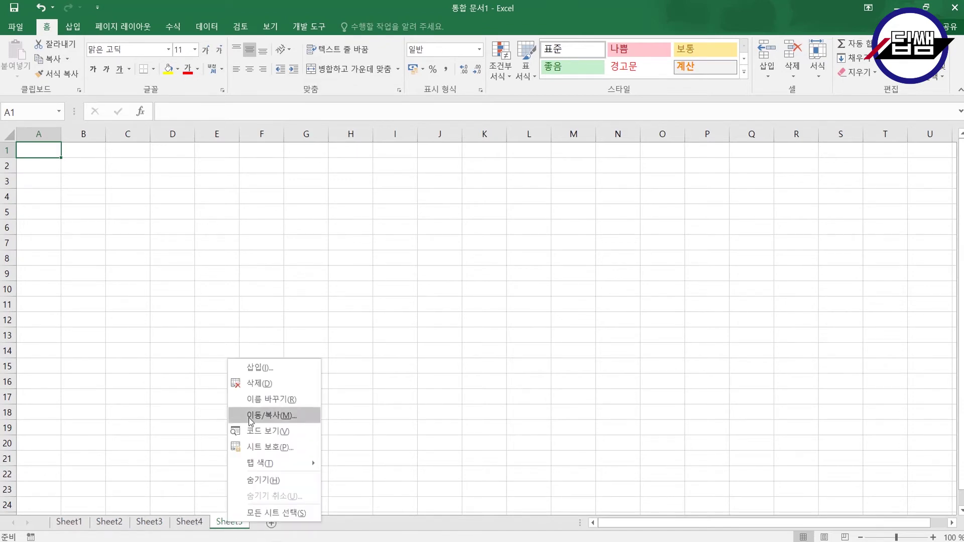
click(274, 371)
click(274, 370)
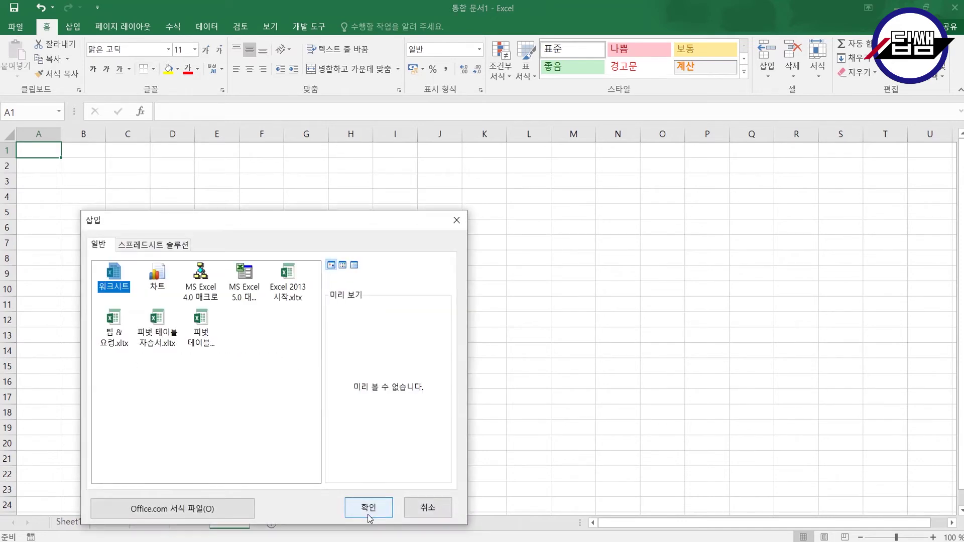
click(369, 508)
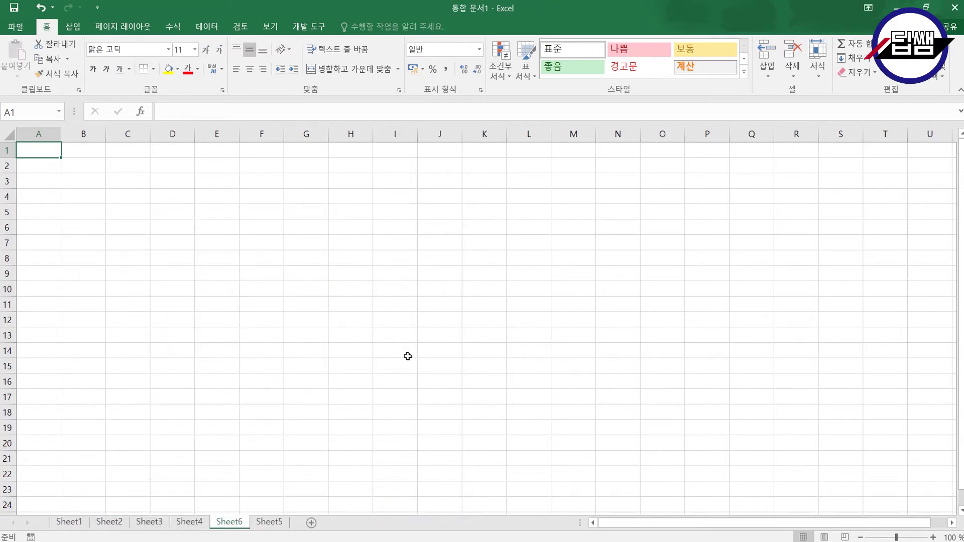
Step: Delete the worksheets Sheet6, Sheet5 and Sheet4, keeping Sheet1 to Sheet3, and select cell G18 on Sheet3
right_click(408, 356)
click(328, 353)
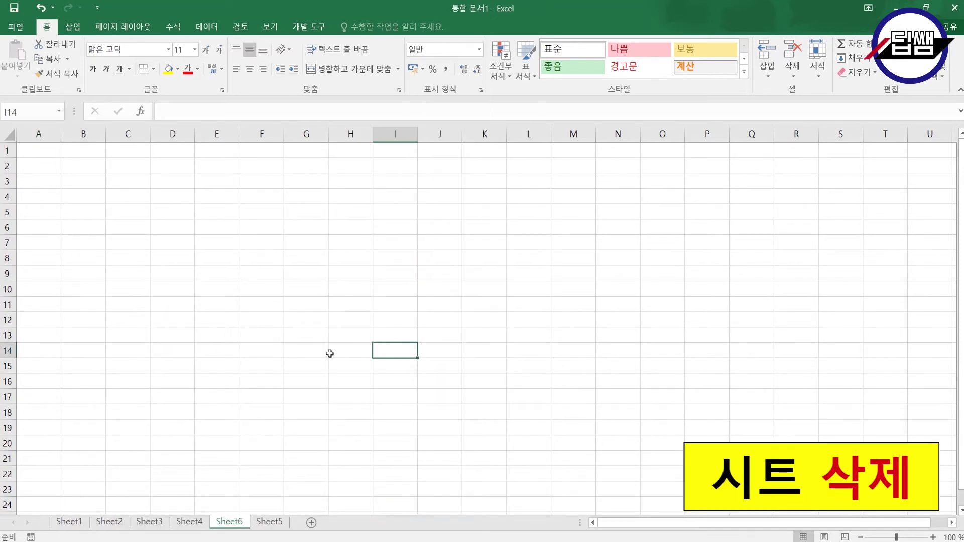
right_click(224, 524)
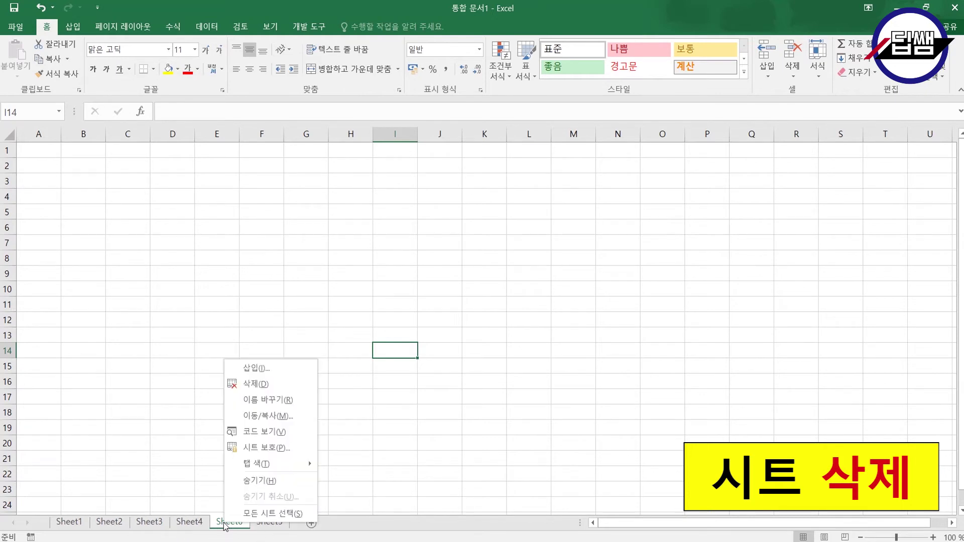
click(265, 384)
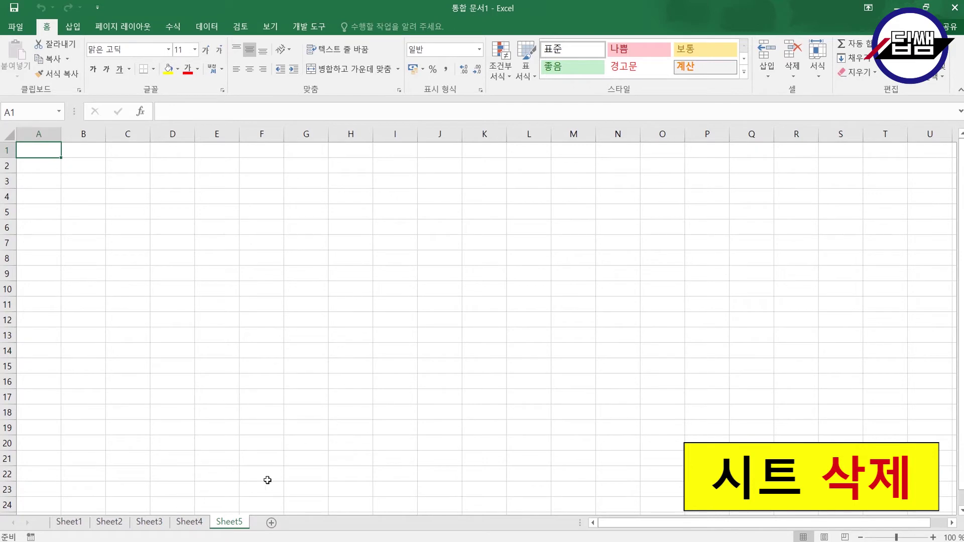
right_click(229, 524)
click(274, 385)
right_click(197, 522)
click(238, 385)
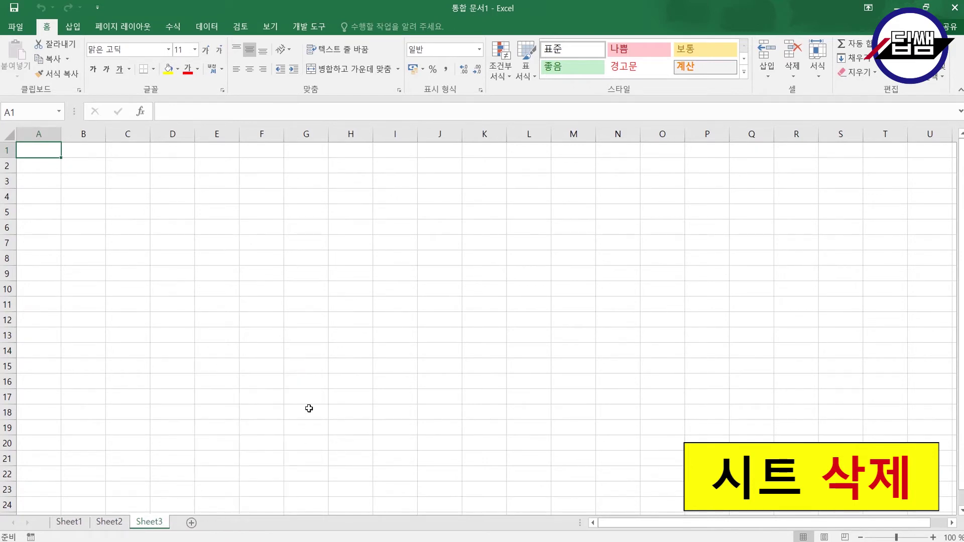
click(307, 409)
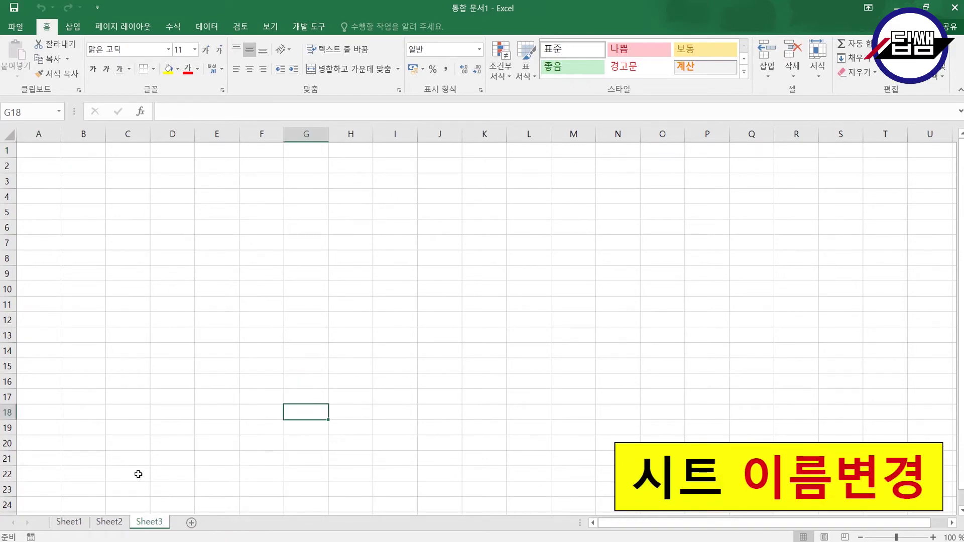
Step: Rename the worksheet Sheet1 as 엑셀
click(75, 528)
click(99, 526)
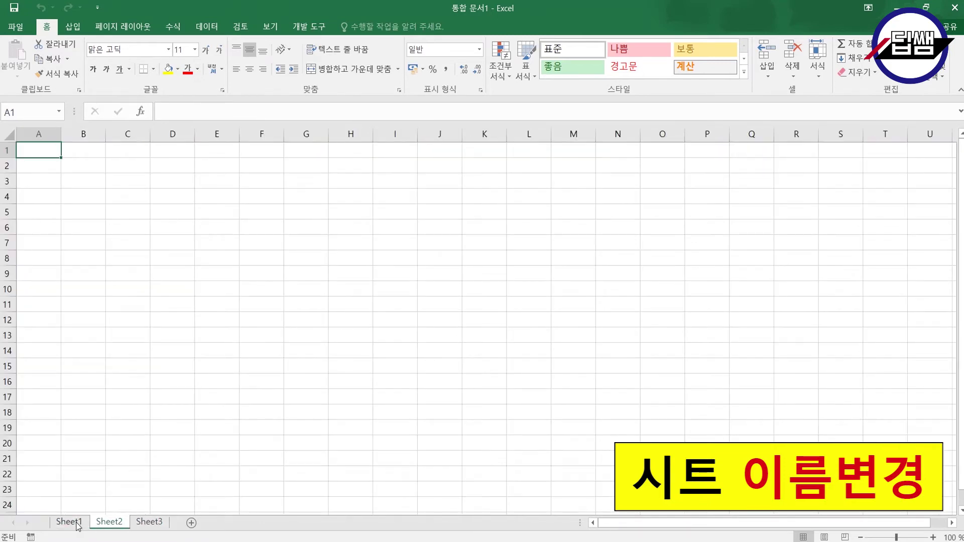
click(76, 524)
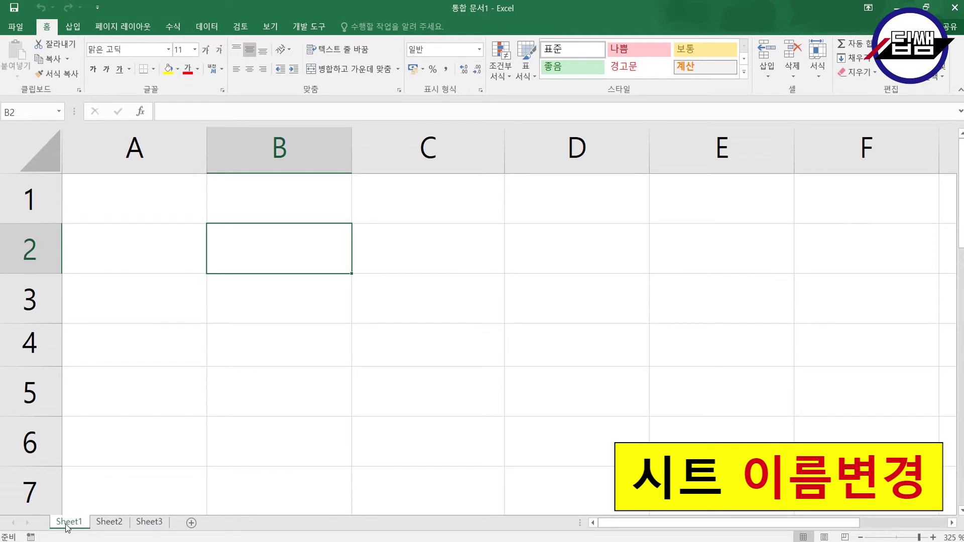
right_click(65, 523)
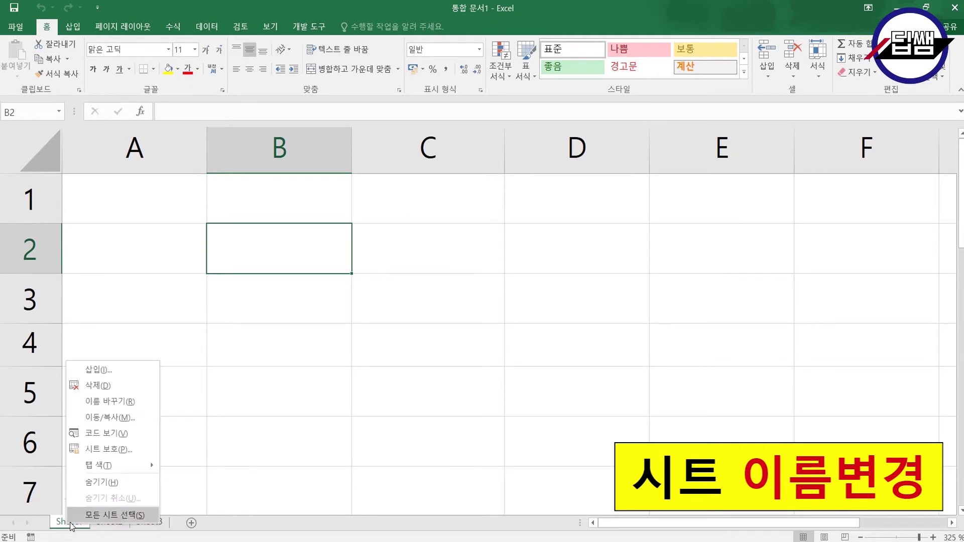
click(128, 401)
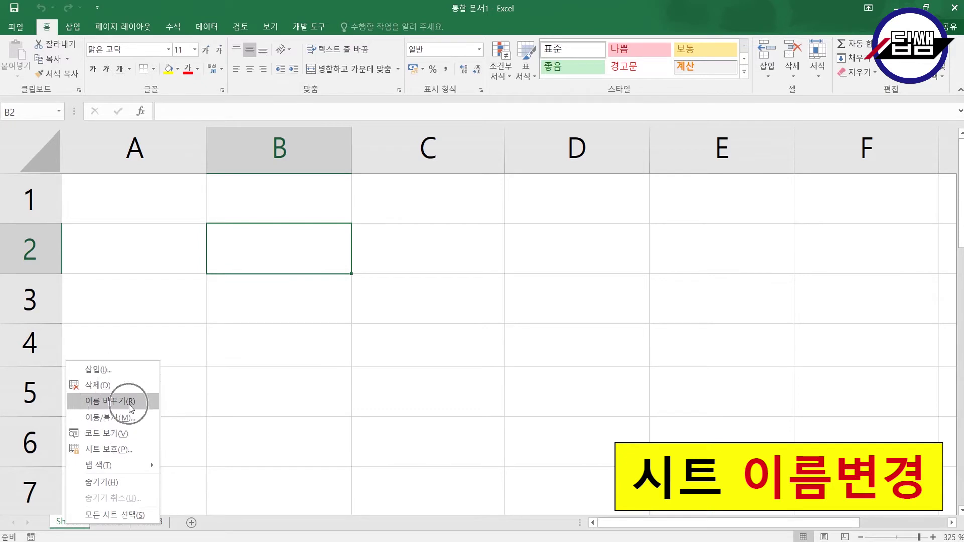
text(엑셀)
key(Return)
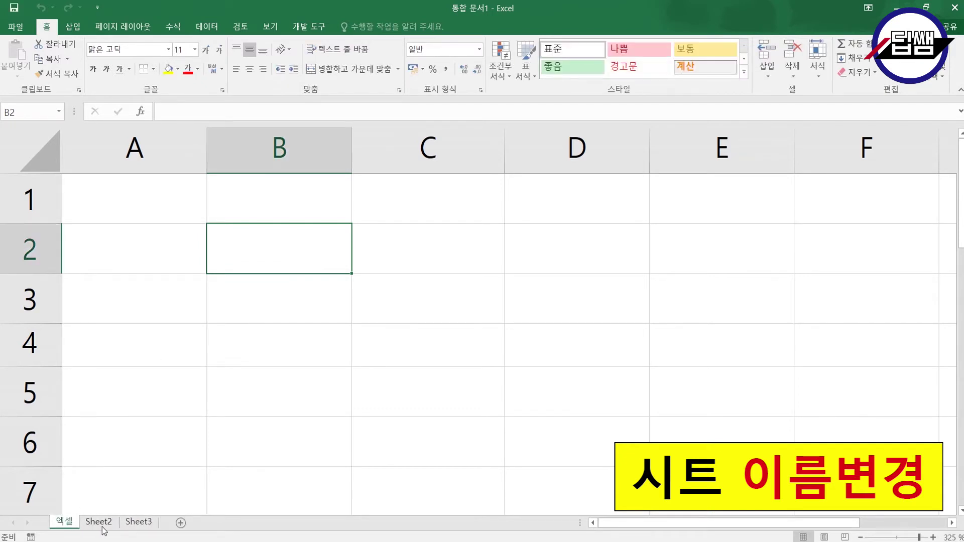
Step: Rename the worksheet Sheet2 as 기초
click(100, 525)
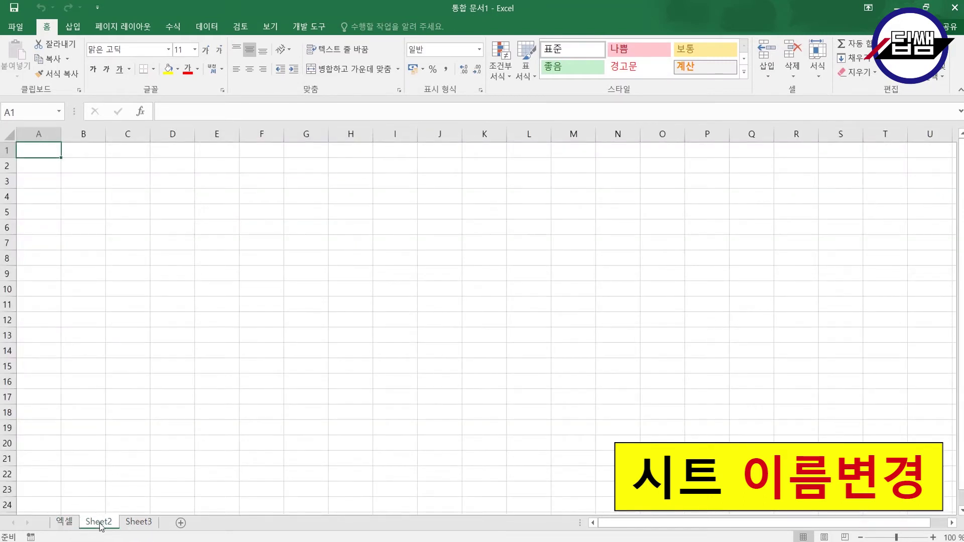
double_click(100, 523)
text(기초)
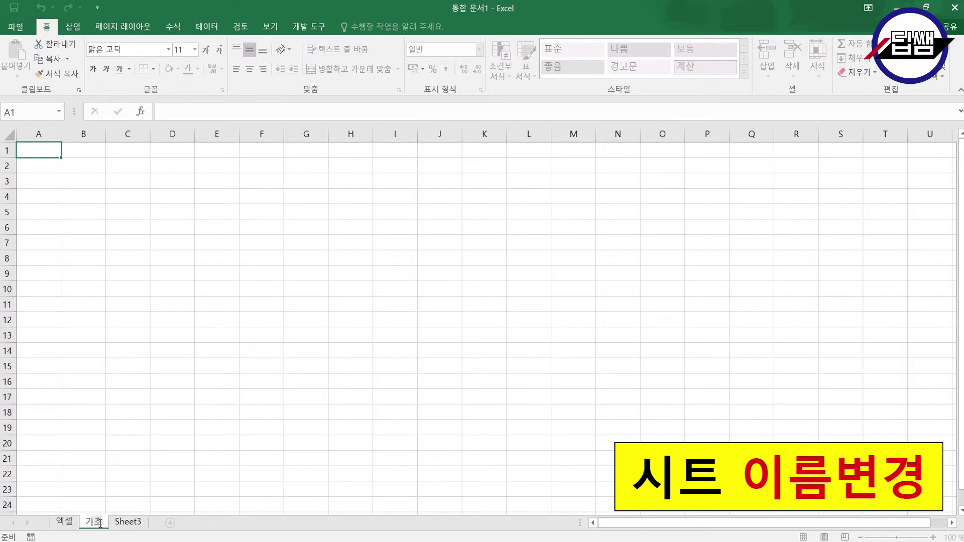
key(Return)
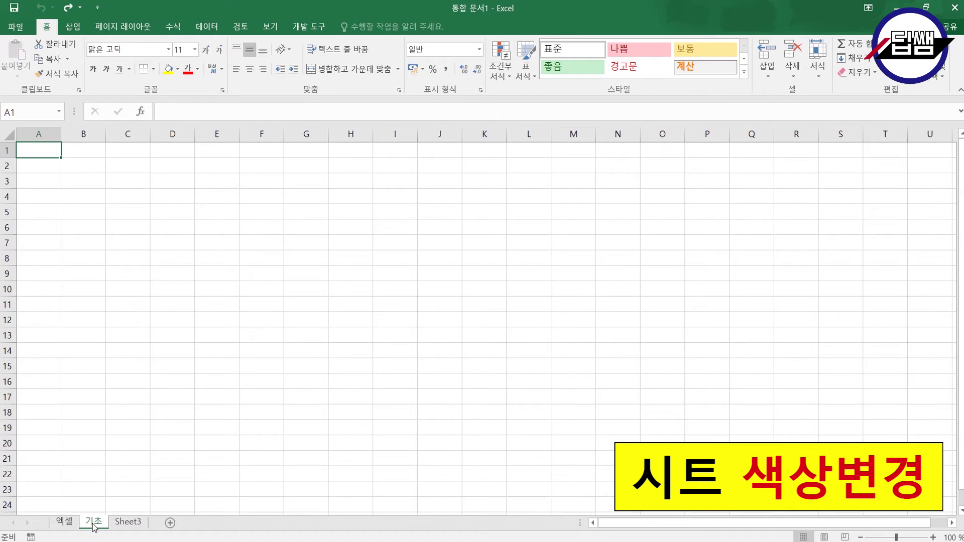
Step: Set the tab colour of the 기초 sheet to blue and that of the 엑셀 sheet to gold
right_click(93, 525)
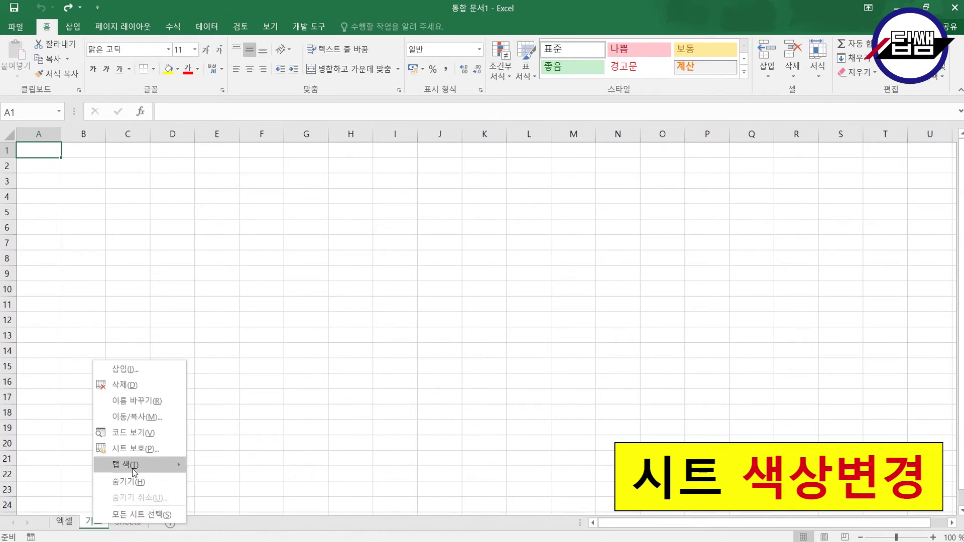
mouse_move(177, 462)
click(275, 433)
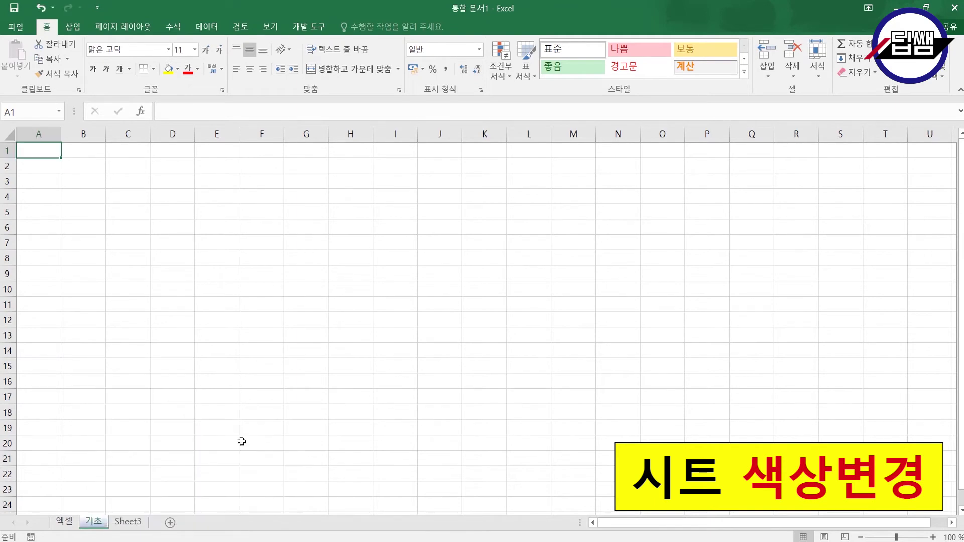
right_click(57, 527)
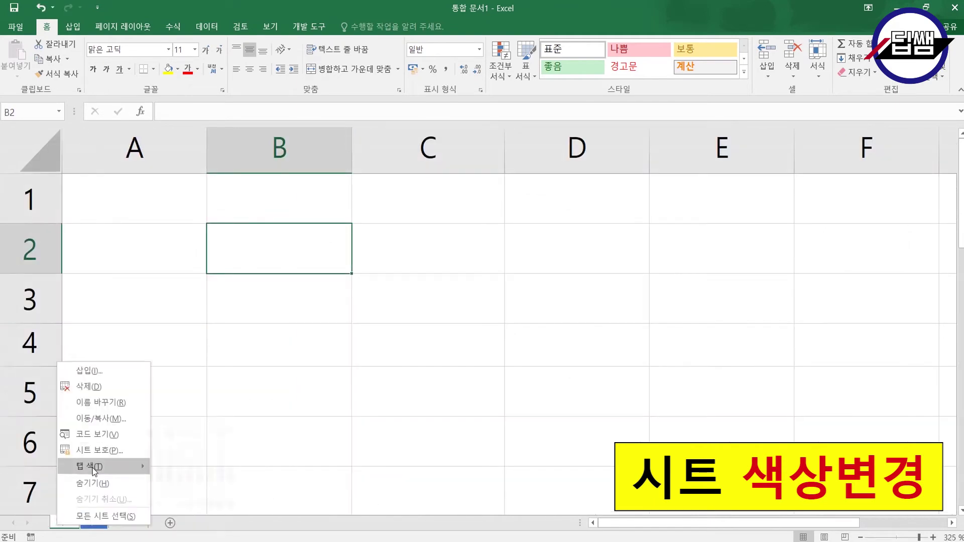
mouse_move(93, 469)
click(232, 438)
click(128, 522)
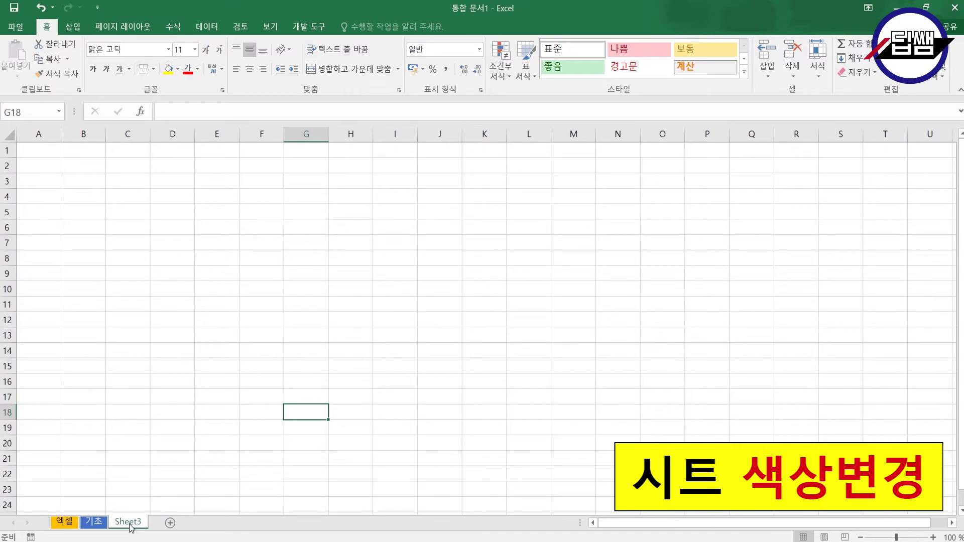
Step: Switch to the 엑셀 sheet and select cell C3
click(70, 523)
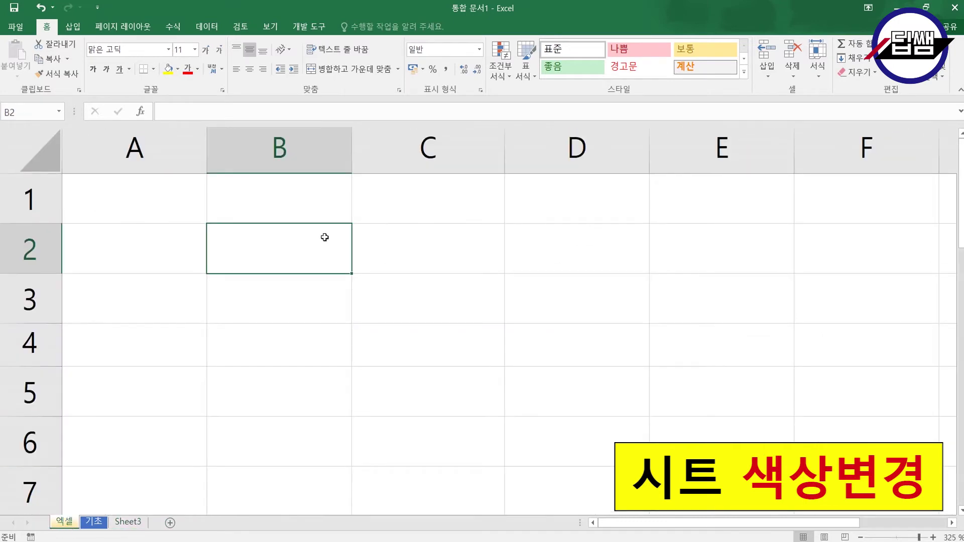
click(416, 301)
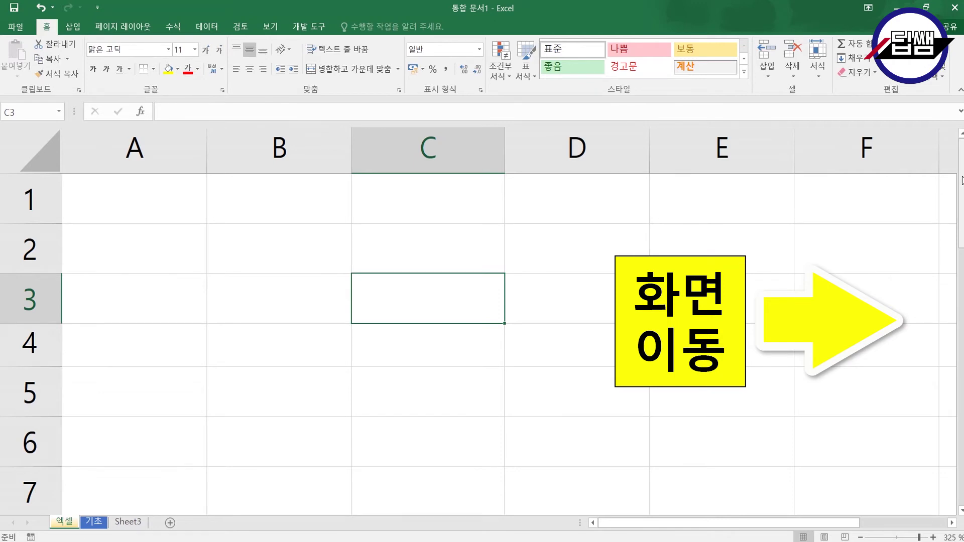
mouse_move(961, 180)
mouse_down()
mouse_move(957, 356)
mouse_move(957, 179)
mouse_up()
drag(707, 527, 645, 528)
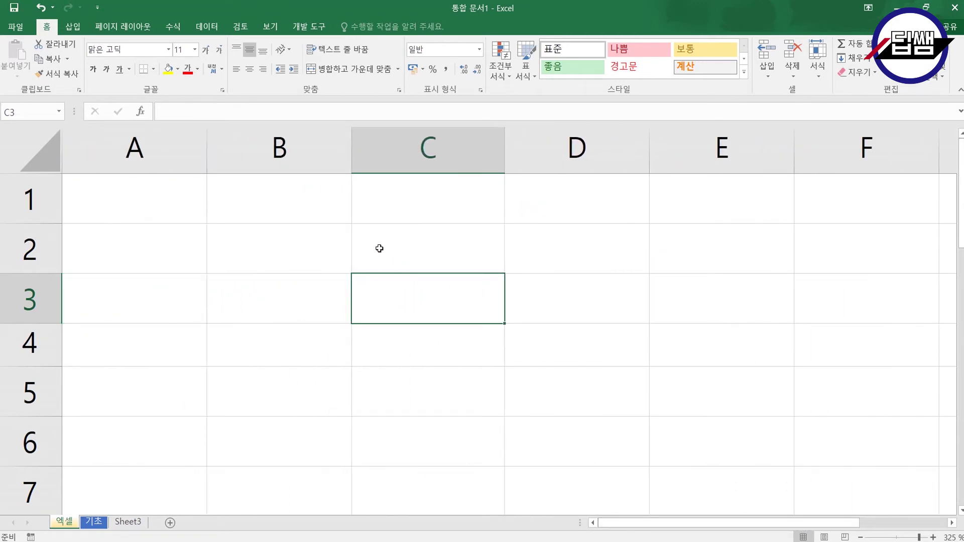
Step: Select cell C2 and move the selection down column C one cell at a time to C7
click(400, 242)
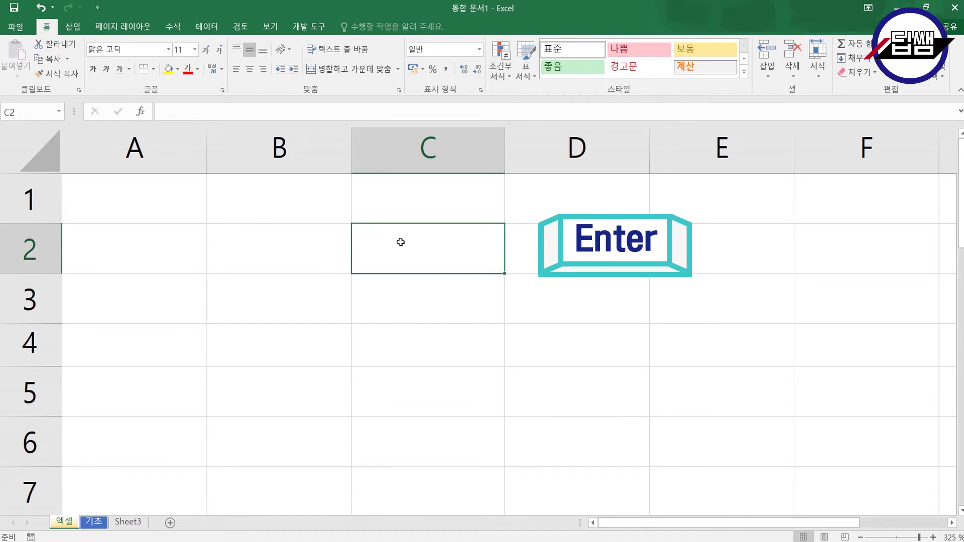
click(401, 242)
key(Return)
key(Return)
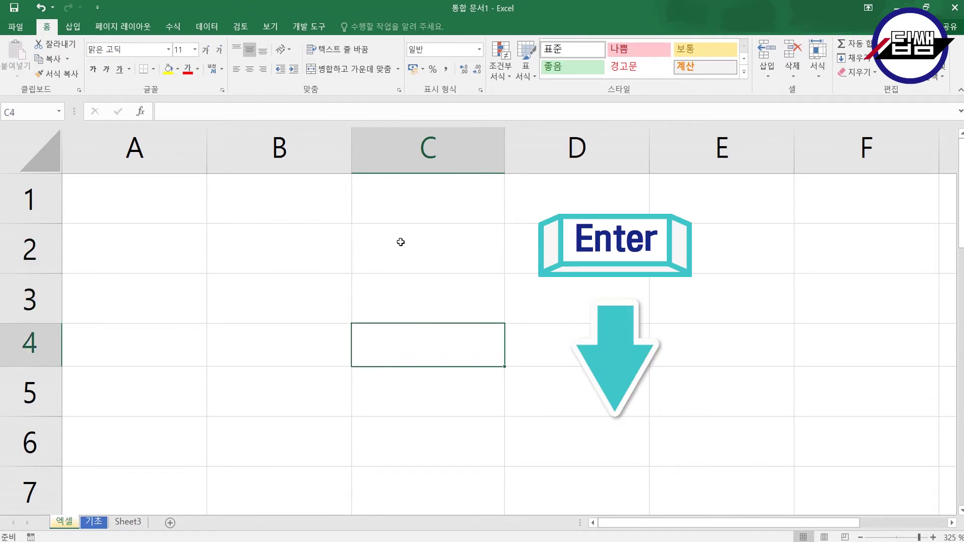
key(Return)
key(Return)
key(Return)
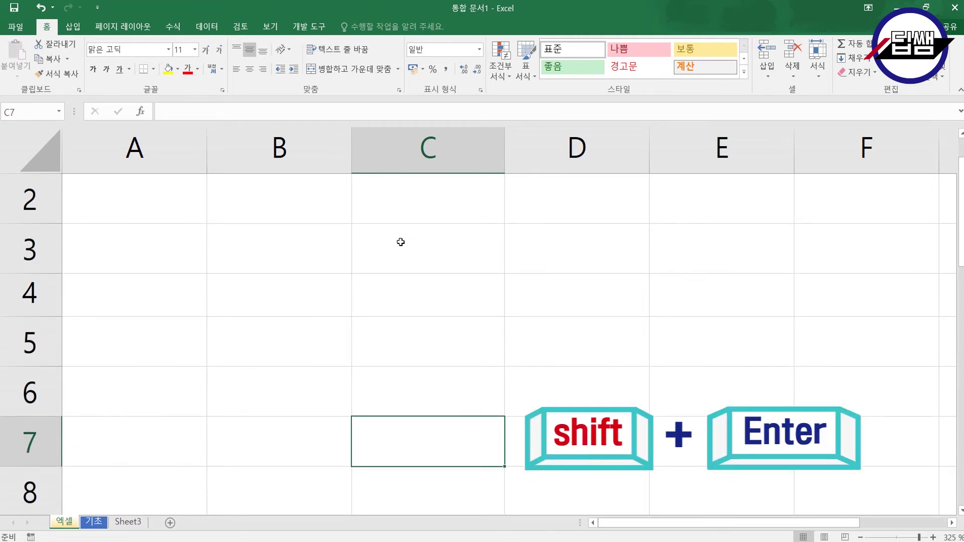
Step: Move the selection up column C one cell at a time from C7 to C3
key(shift+Return)
key(shift+Return)
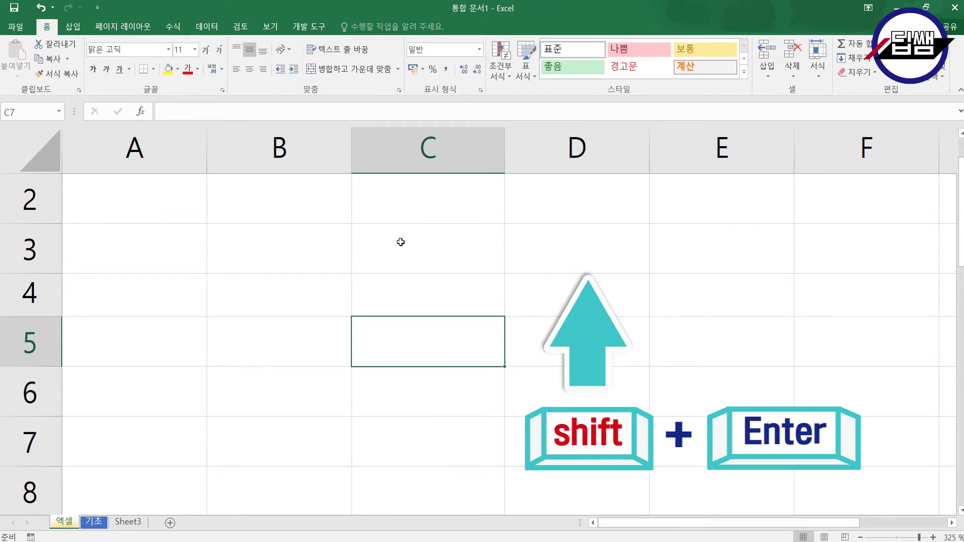
key(shift+Return)
key(shift+Return)
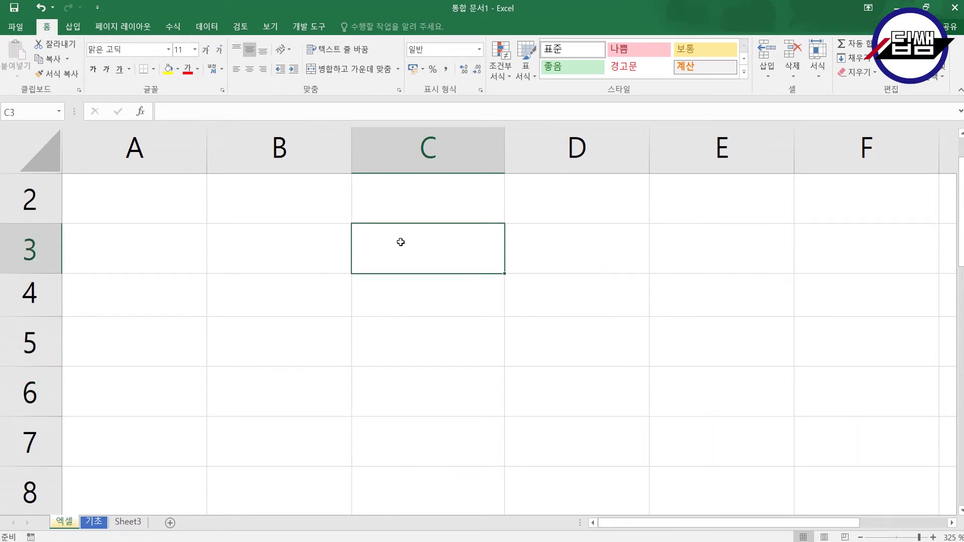
Step: Move the selection down from C3 to C6 and back up to C3, one cell at a time
key(Return)
key(Return)
key(Return)
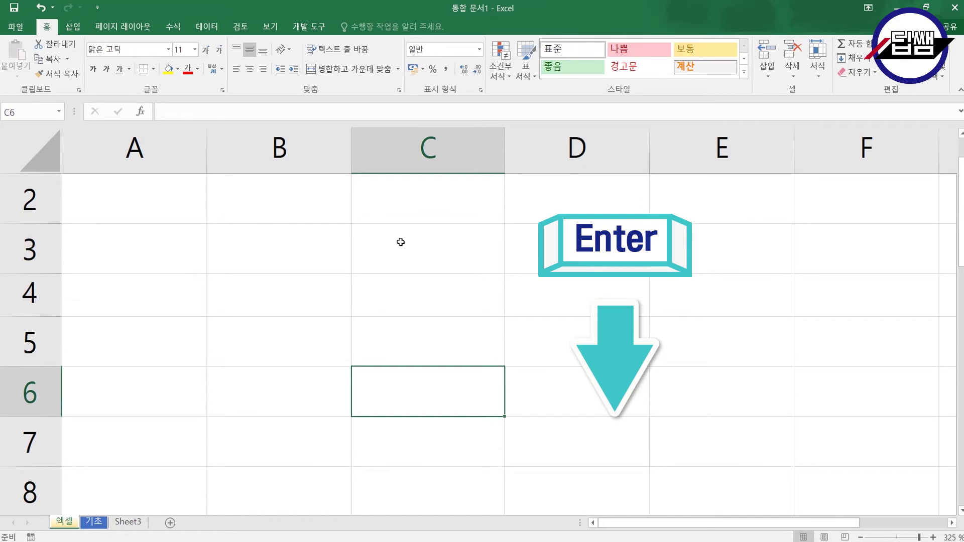
key(shift+Return)
key(shift+Return)
key(shift+Return)
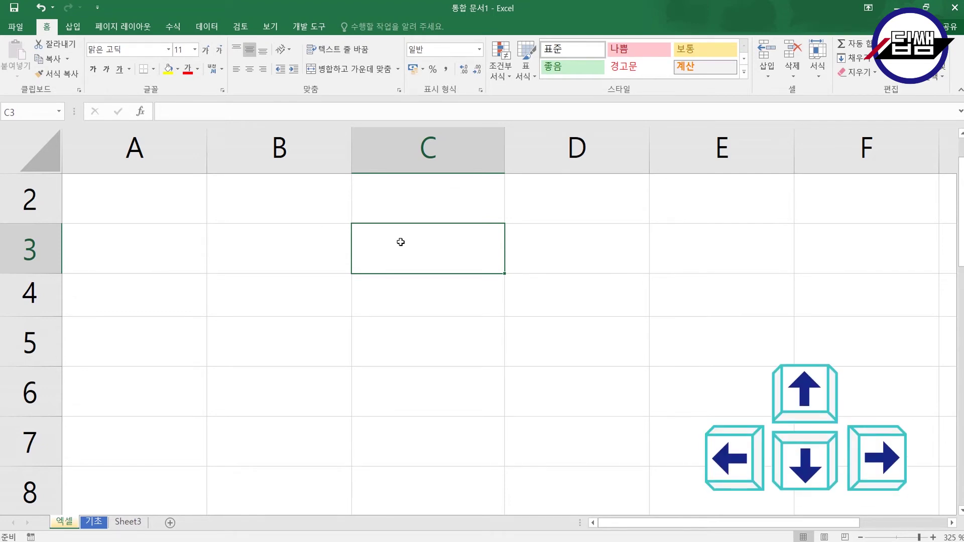
Step: Move the selection cell by cell from C3 across to A3, down to A7, across to D7 and up to D3
key(Left)
key(Left)
key(Down)
key(Down)
key(Down)
key(Down)
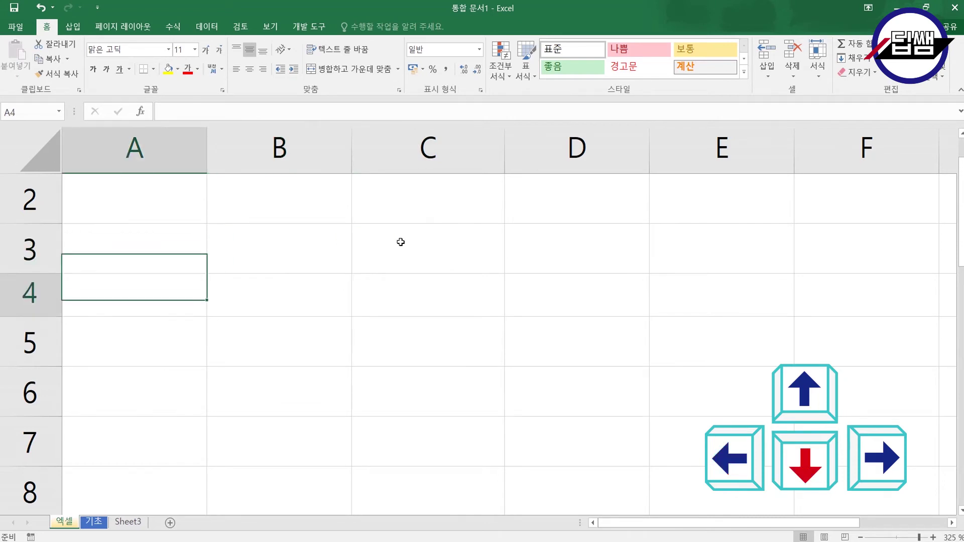
key(Right)
key(Right)
key(Right)
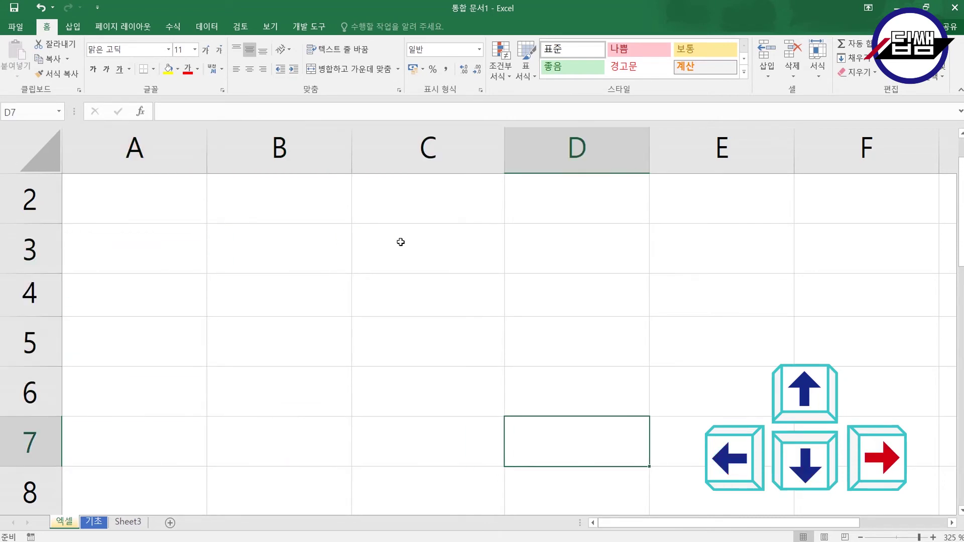
key(Up)
key(Up)
key(Up)
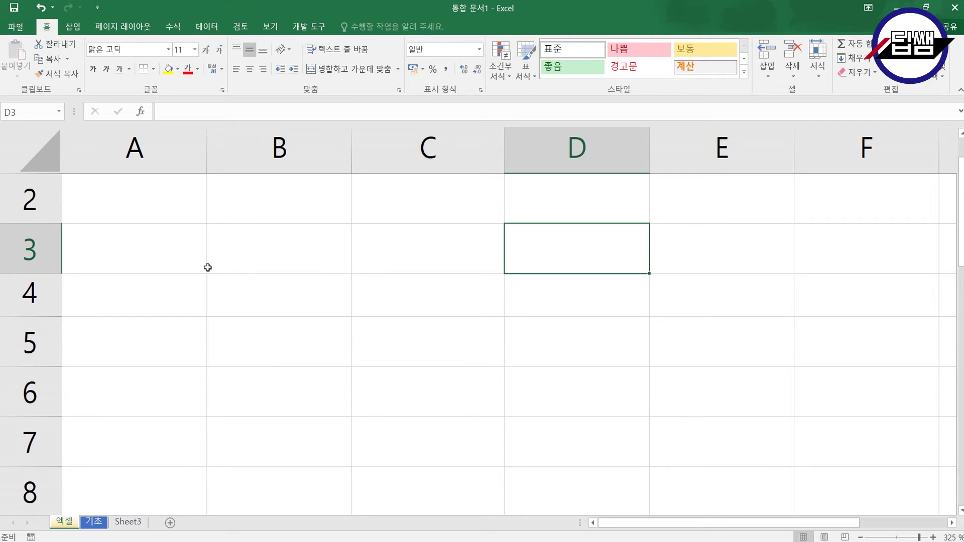
Step: Fill every cell of the range A1:D5 with the text 엑셀 in one entry
scroll(136, 226, up, 1)
drag(135, 200, 535, 382)
text(엑셀)
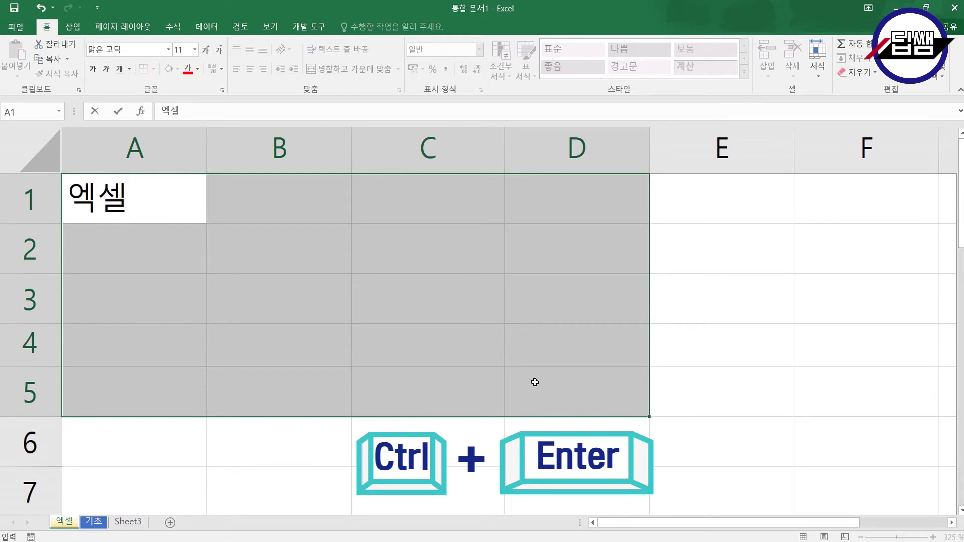
key(ctrl+Return)
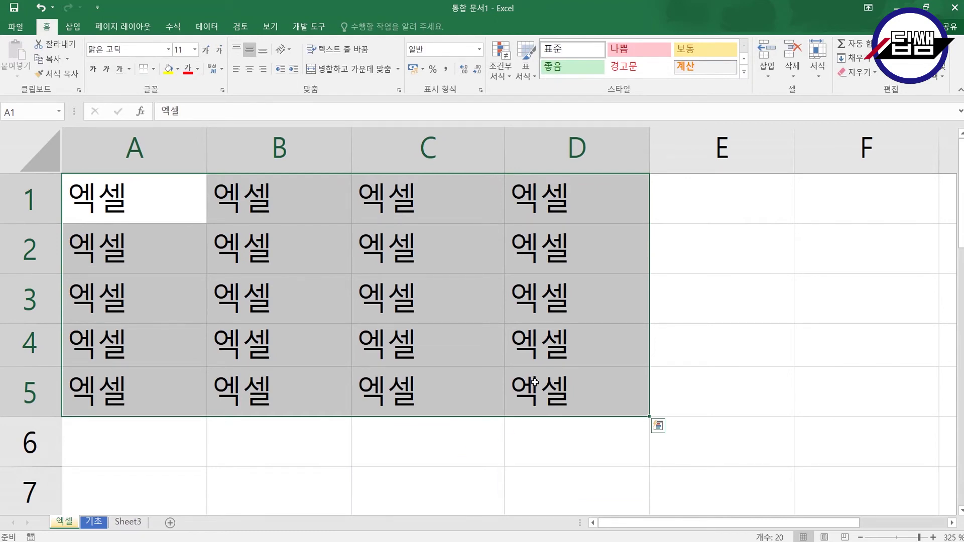
Step: Select cell B3 and jump from its upper border to B1, the first filled cell of column B
click(291, 297)
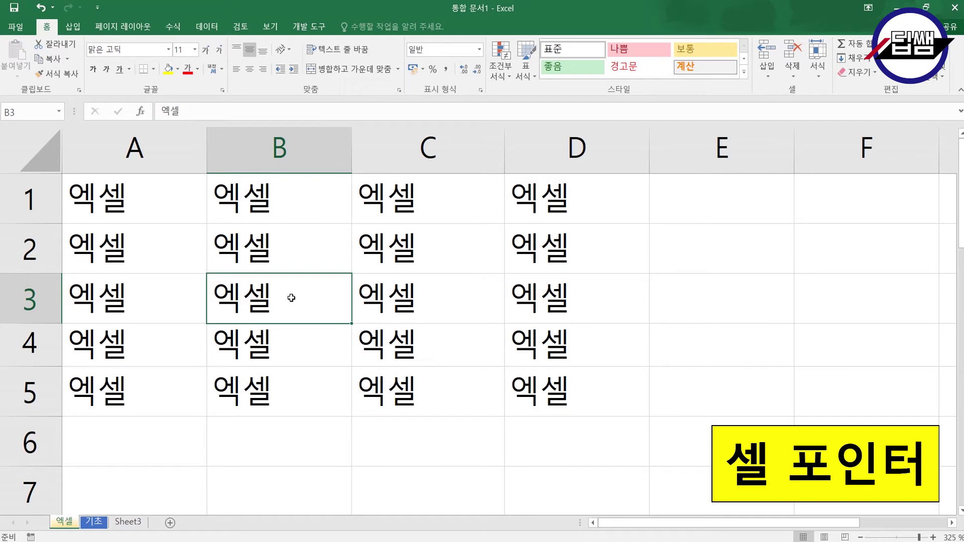
click(271, 278)
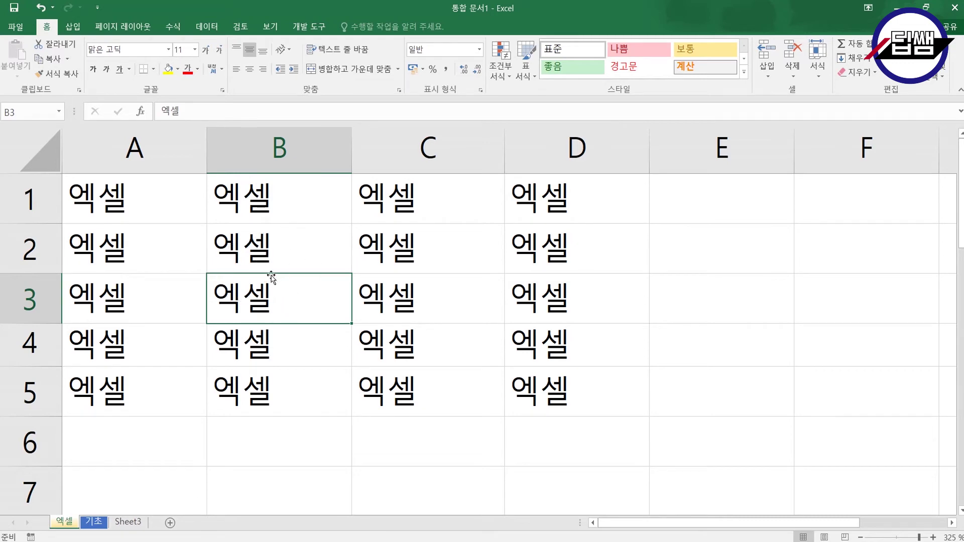
double_click(271, 275)
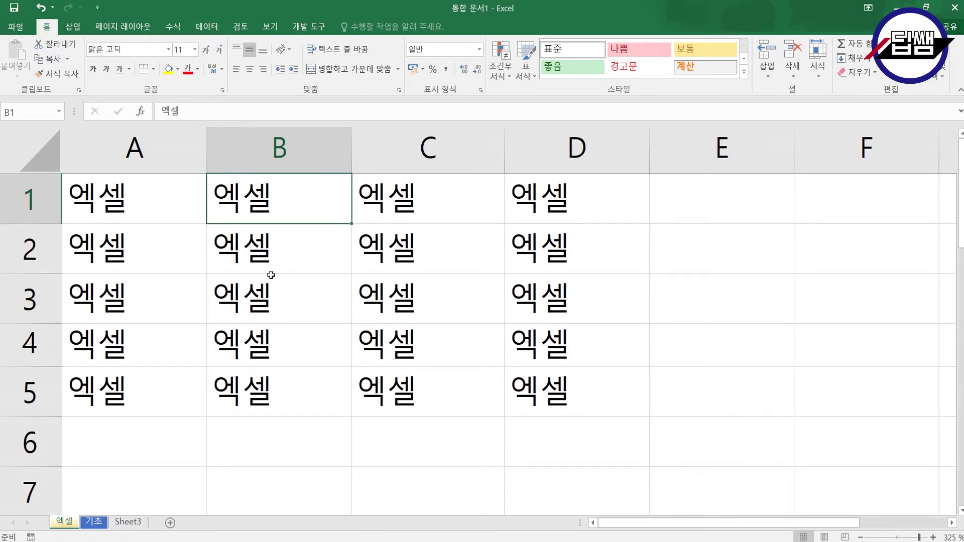
Step: Jump from B1 around the filled block's corners using the active cell's borders: A1, D1, D5, A5, A1 and back to D1
double_click(208, 204)
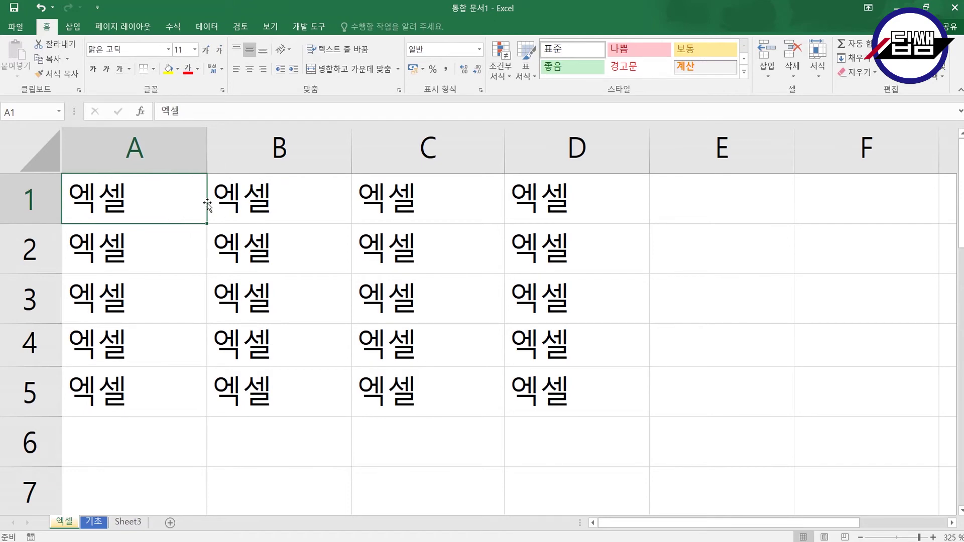
double_click(207, 205)
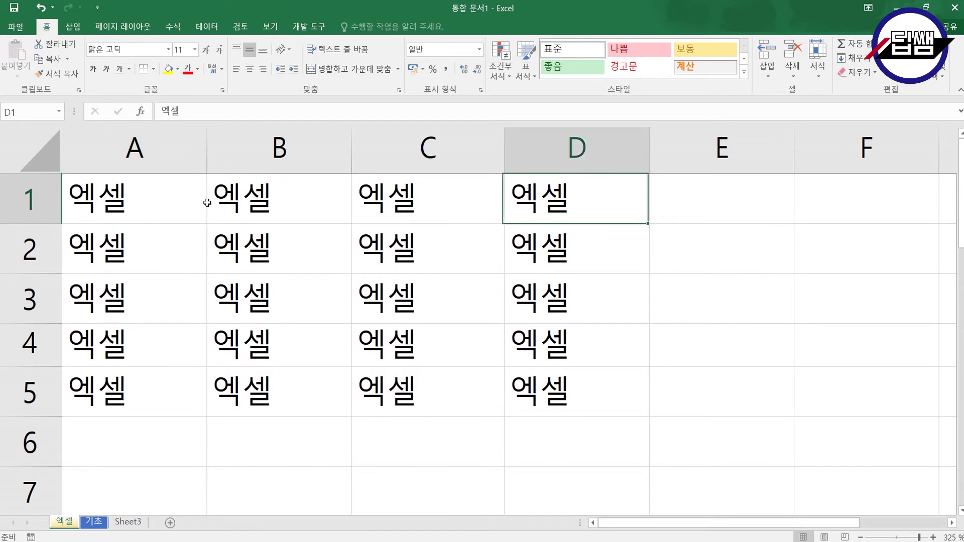
double_click(569, 224)
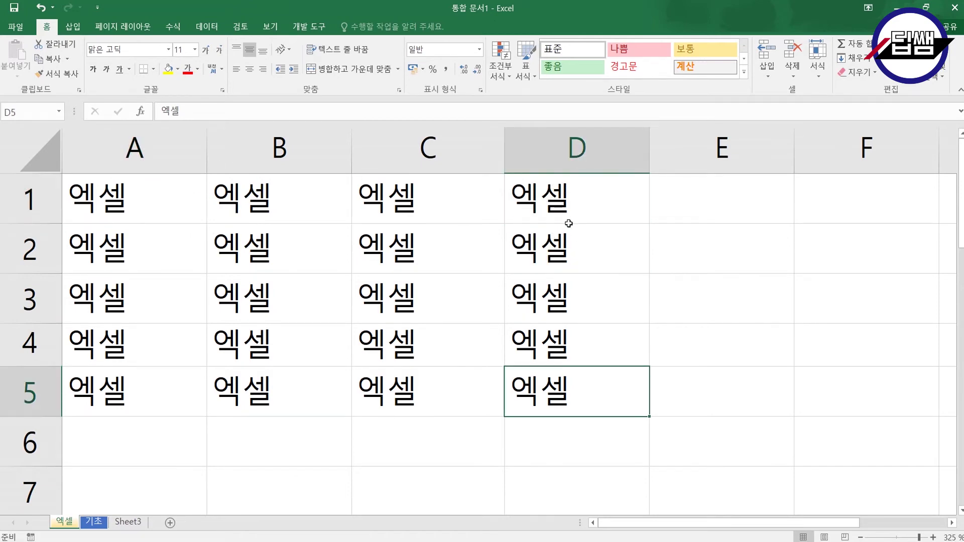
double_click(502, 391)
double_click(154, 366)
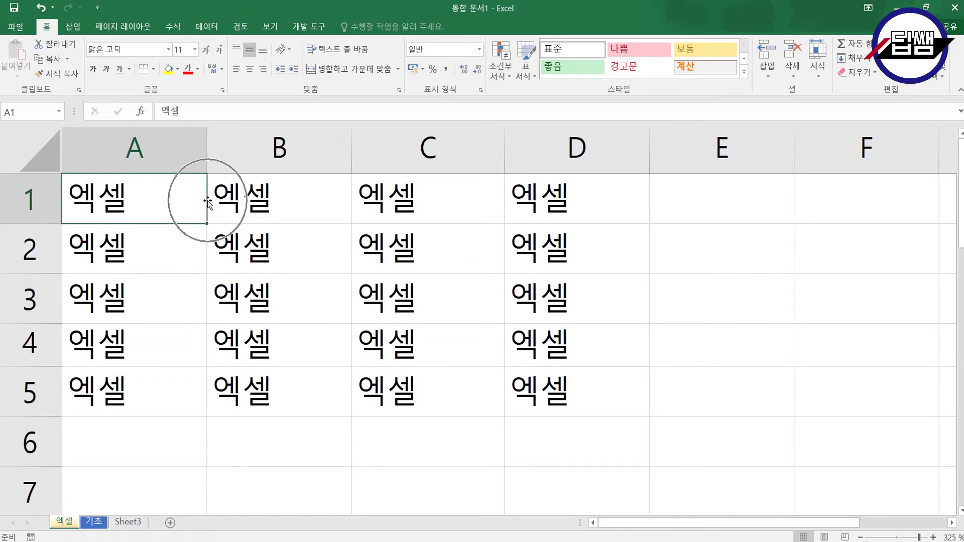
double_click(206, 202)
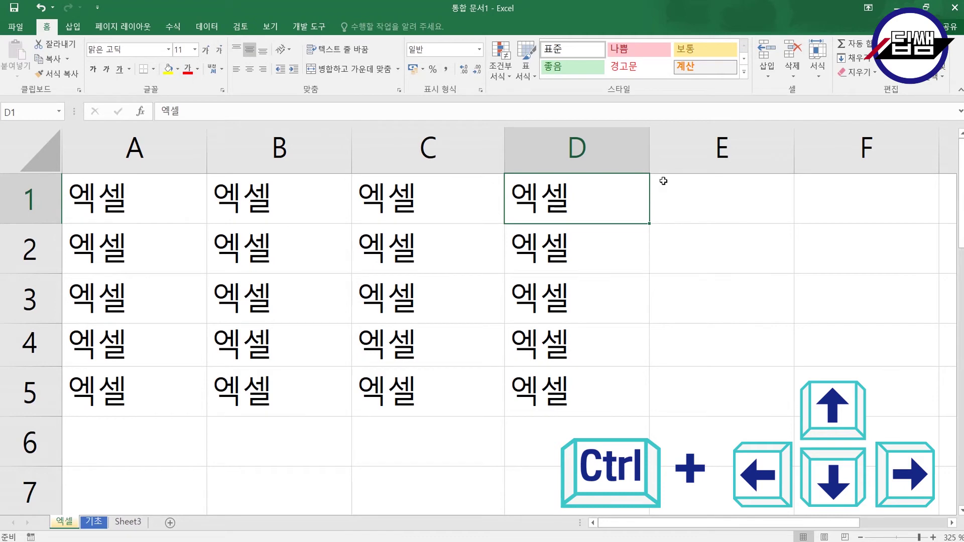
Step: Starting at D1, jump between the data block's corners A1, A5, D5, D1 and A1, then down to A5 and back to A1
click(577, 191)
key(ctrl+Left)
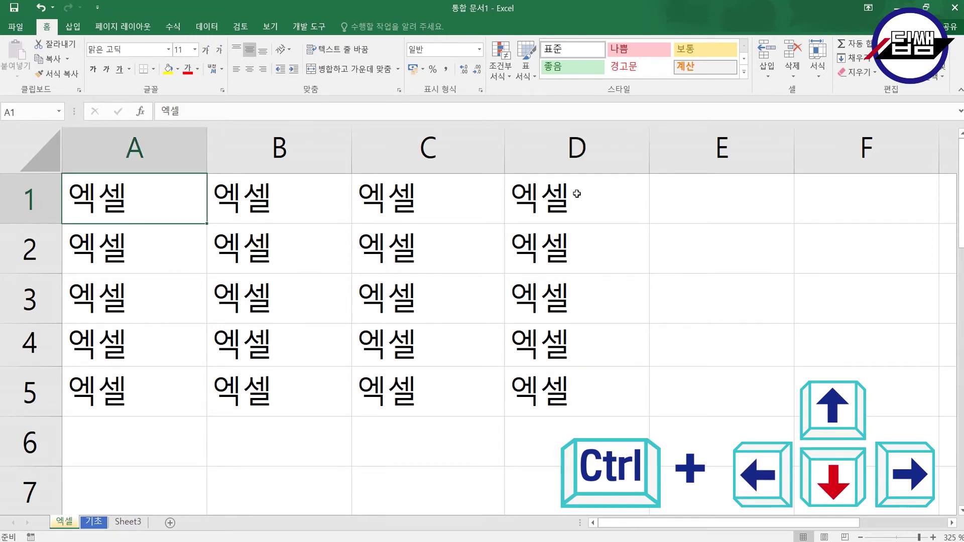
key(ctrl+Down)
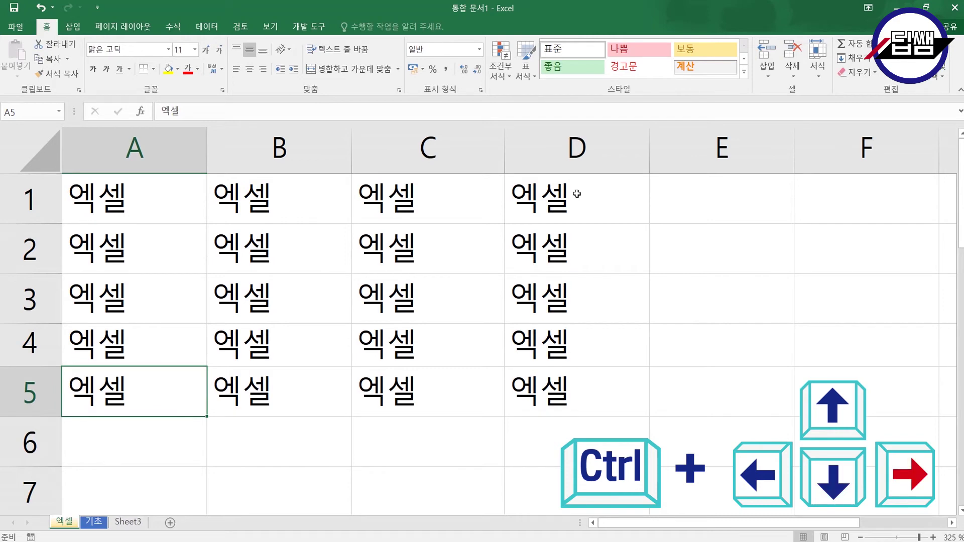
key(ctrl+Right)
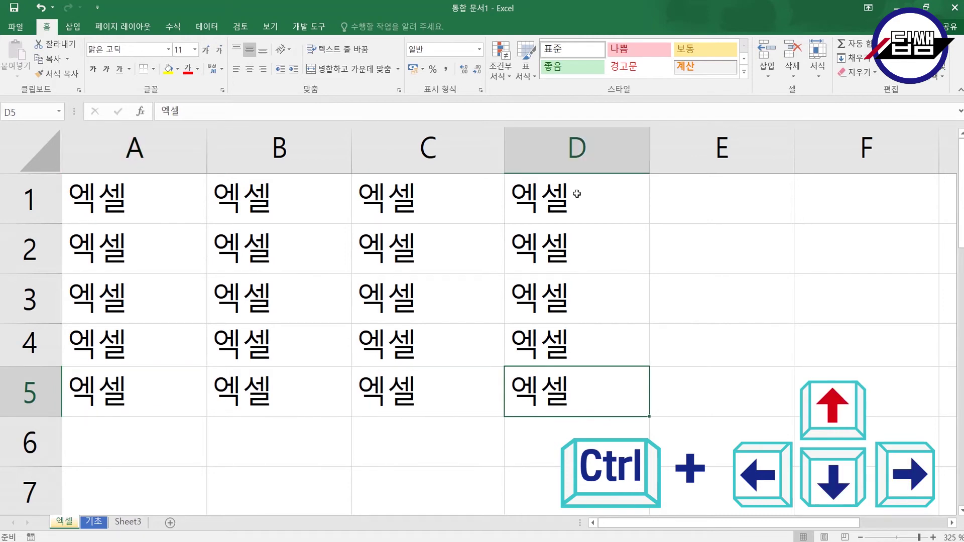
key(ctrl+Up)
key(ctrl+Left)
key(ctrl+Down)
key(ctrl+Up)
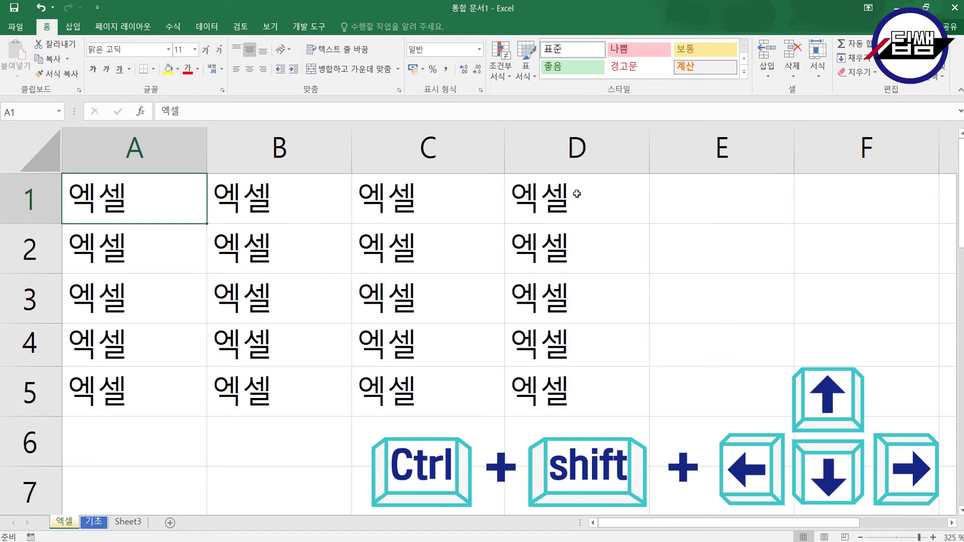
Step: Select the filled block A1:D5 by extending the selection to the data edges from A1, and again starting from D5
key(ctrl+shift+Right)
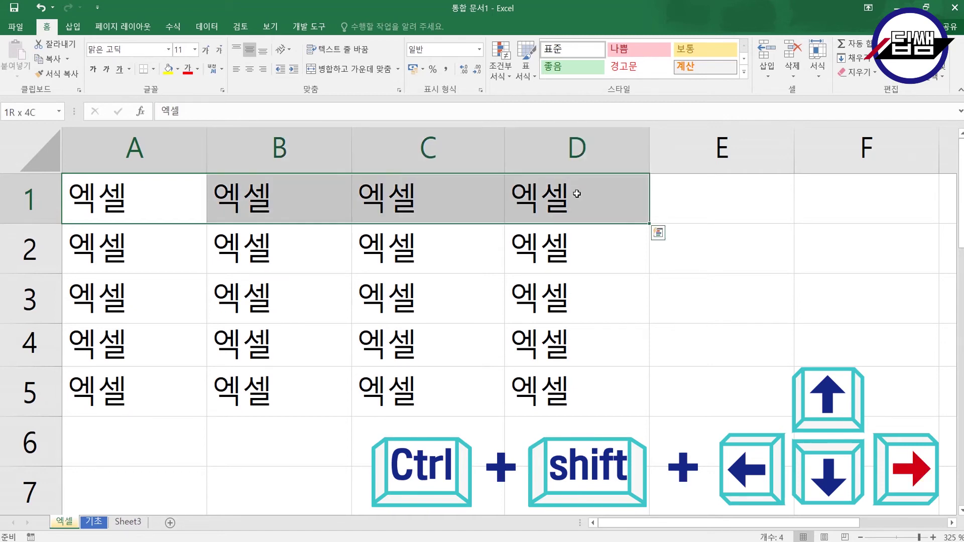
key(ctrl+shift+Down)
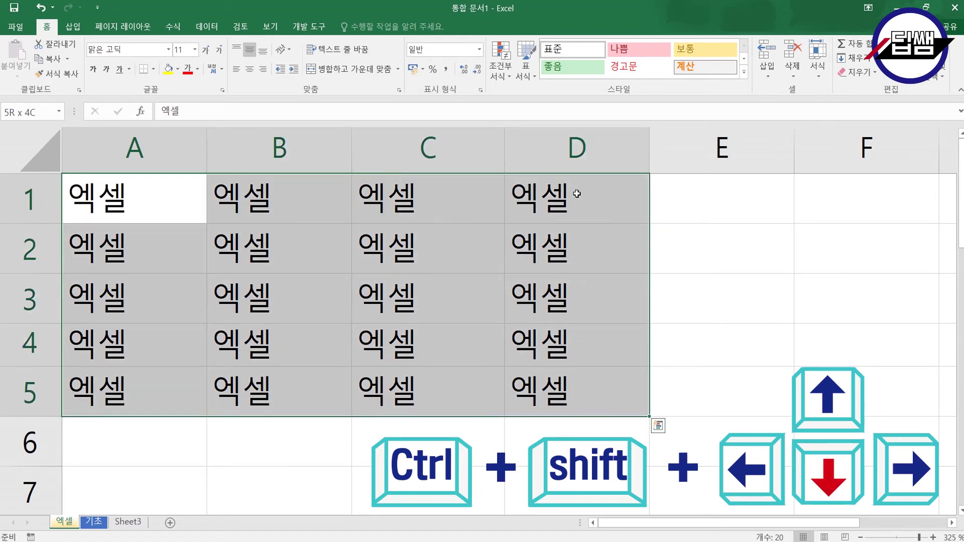
click(542, 388)
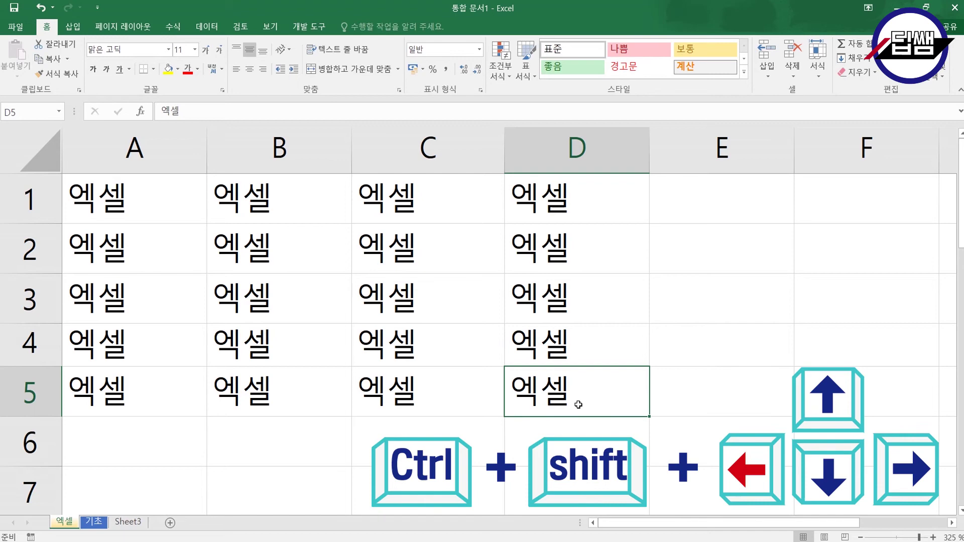
key(ctrl+shift+Left)
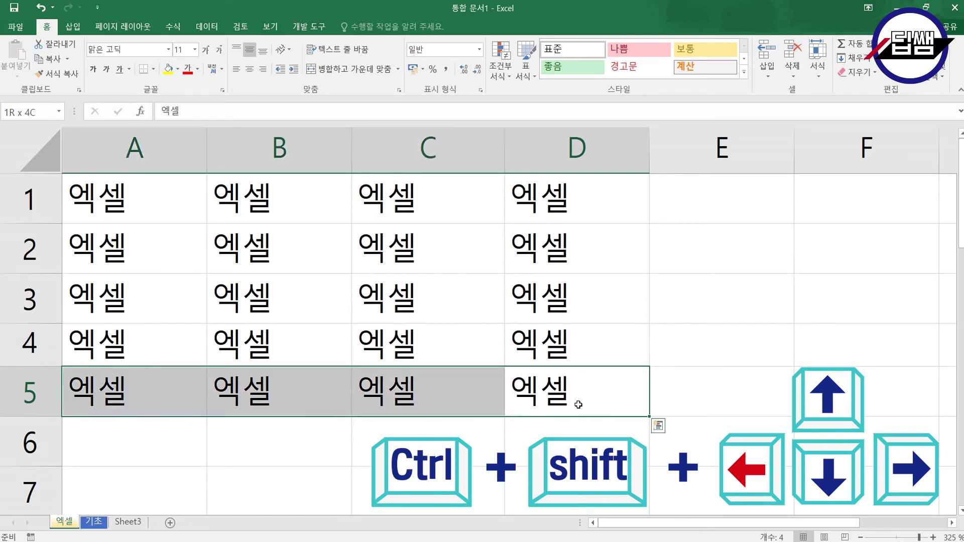
key(ctrl+shift+Up)
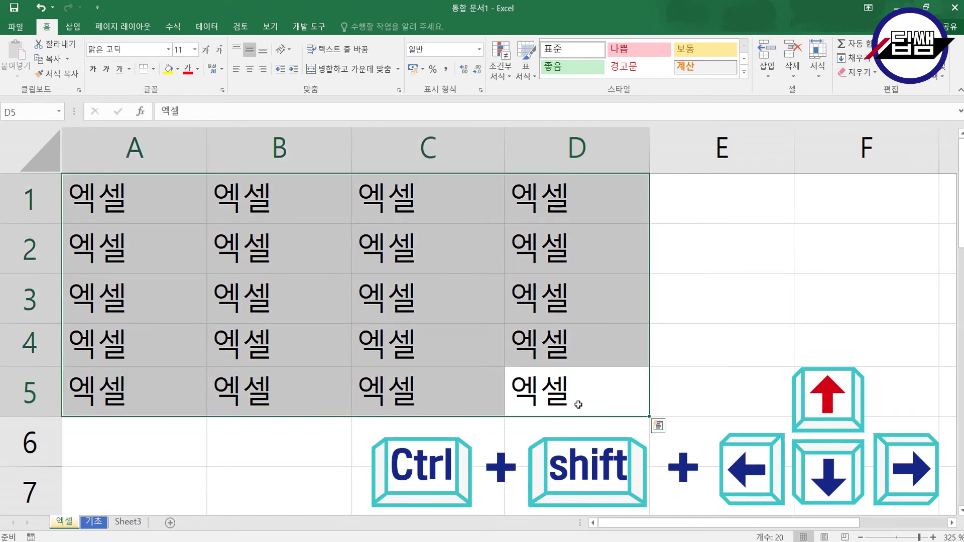
Step: Enter the formula =3+3 in cell E5 and reselect the cell to show its formula
key(Right)
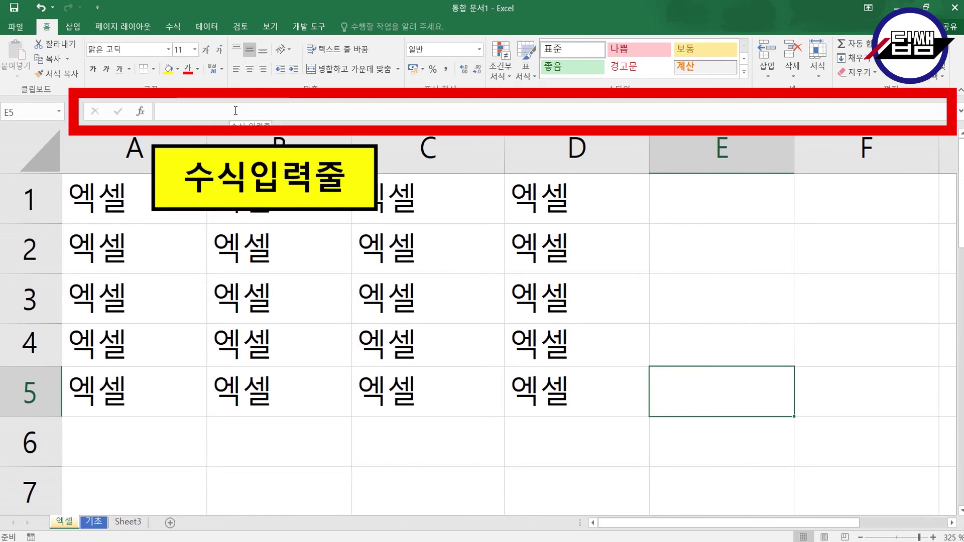
click(711, 376)
text(=3+3)
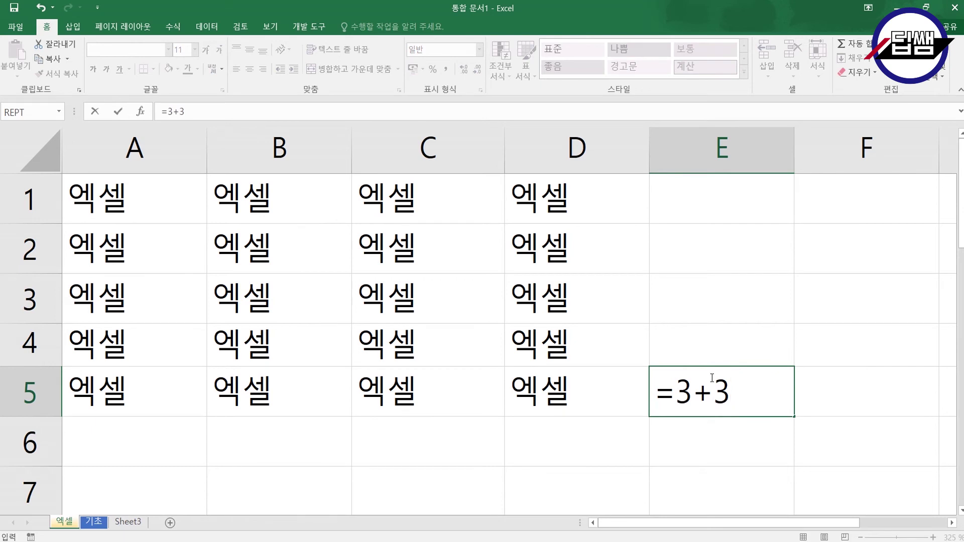
key(Return)
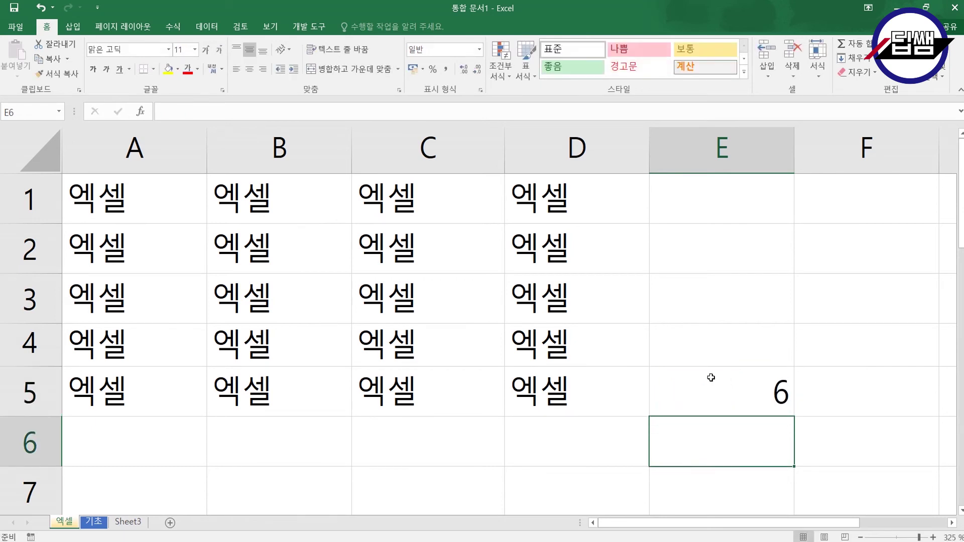
click(711, 378)
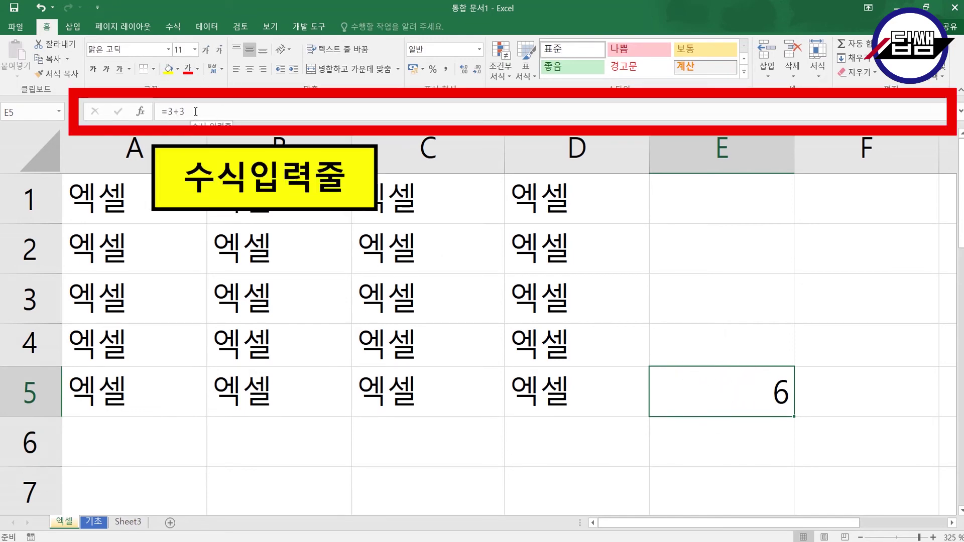
Step: Examine the ribbon's Data, Home, Insert, Formulas, Review, View and Page Layout commands, ending on the Formulas commands
key(alt+a)
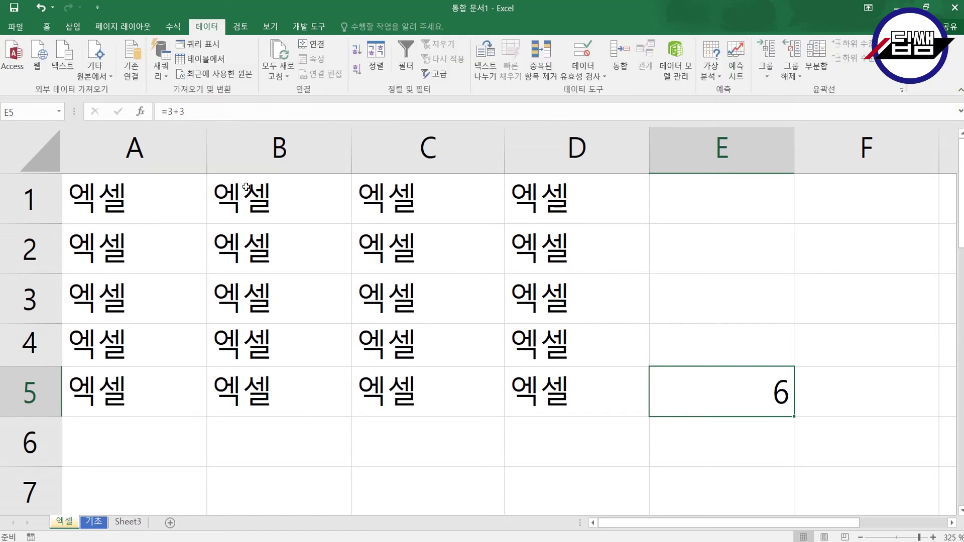
click(47, 27)
click(75, 28)
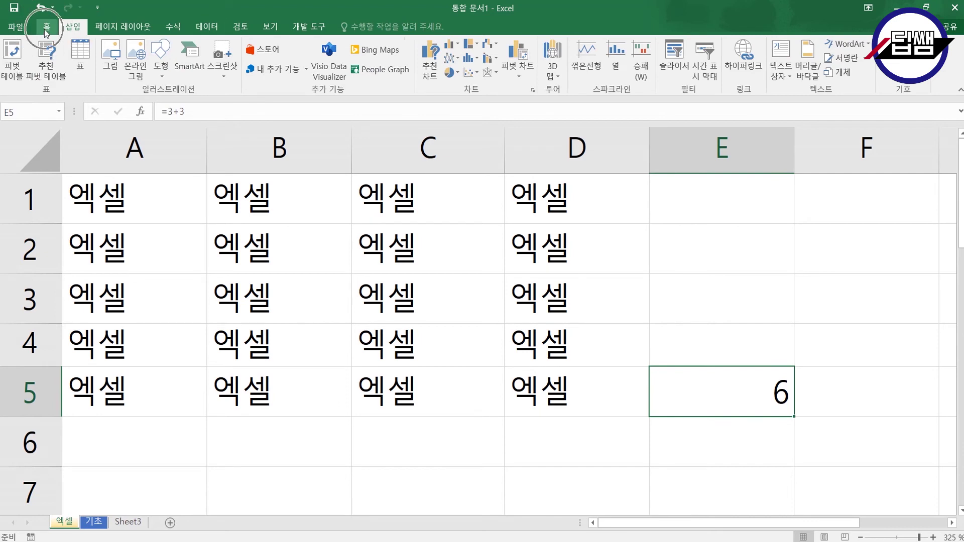
click(46, 27)
click(70, 32)
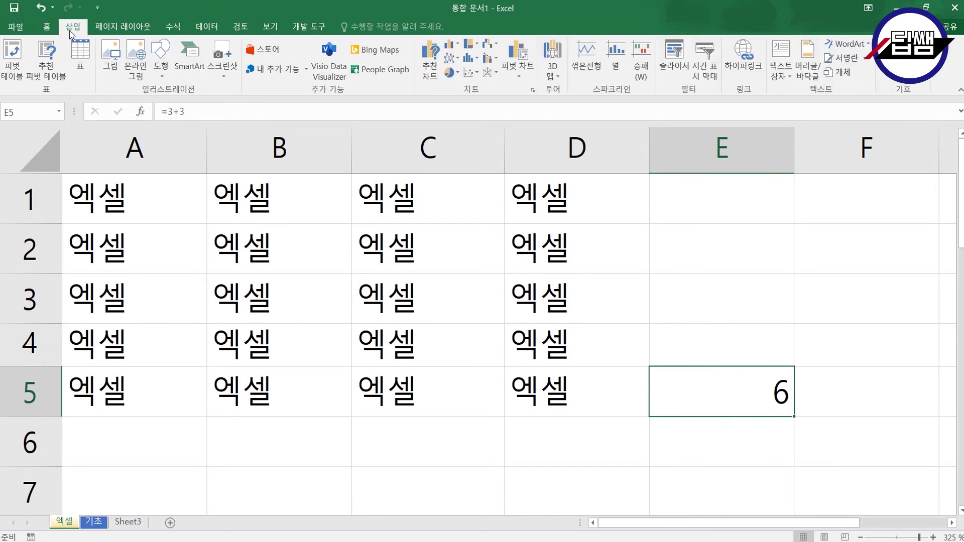
click(171, 28)
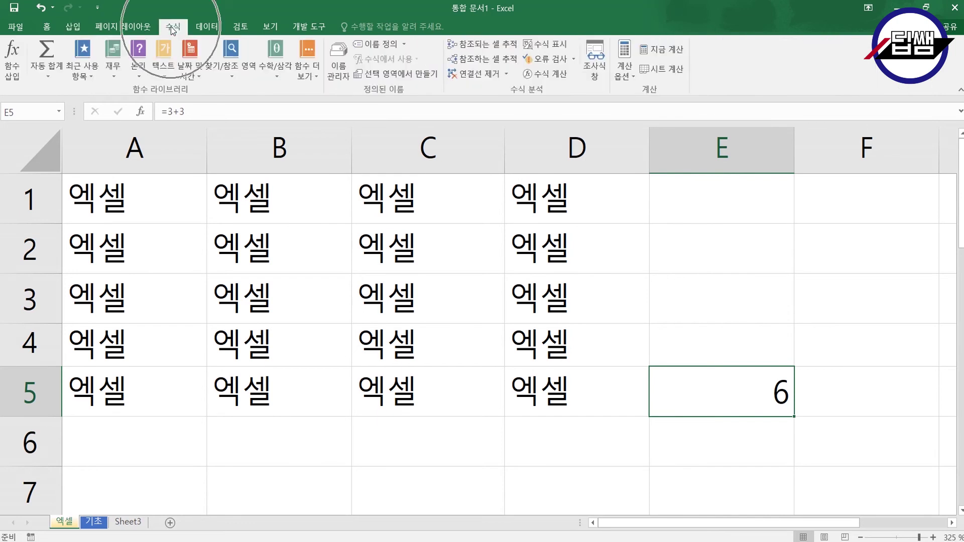
click(206, 27)
click(240, 27)
click(269, 28)
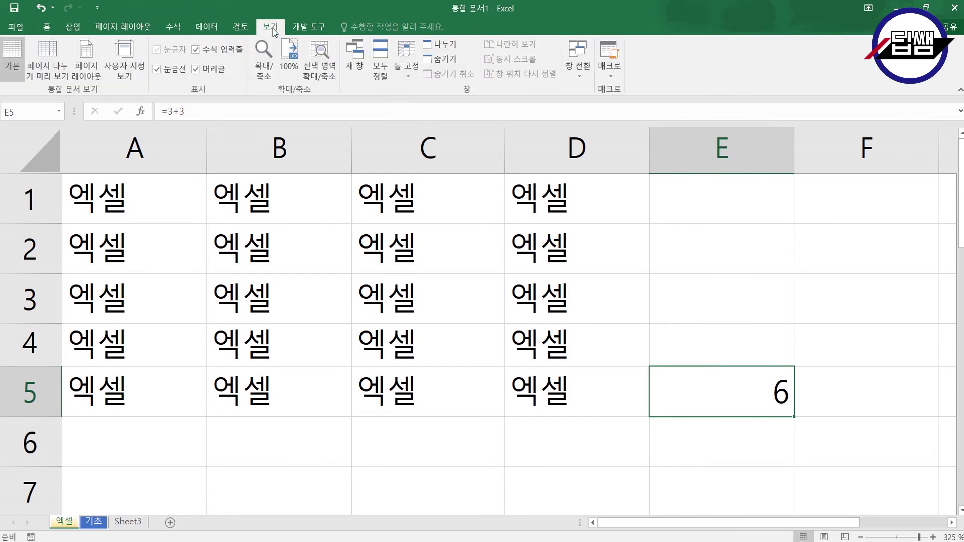
click(240, 27)
click(207, 27)
click(171, 27)
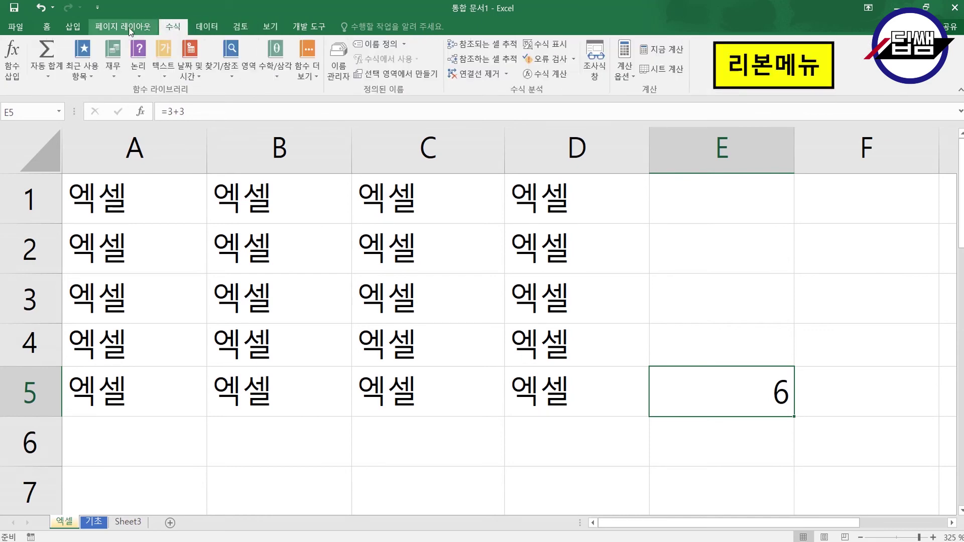
click(128, 27)
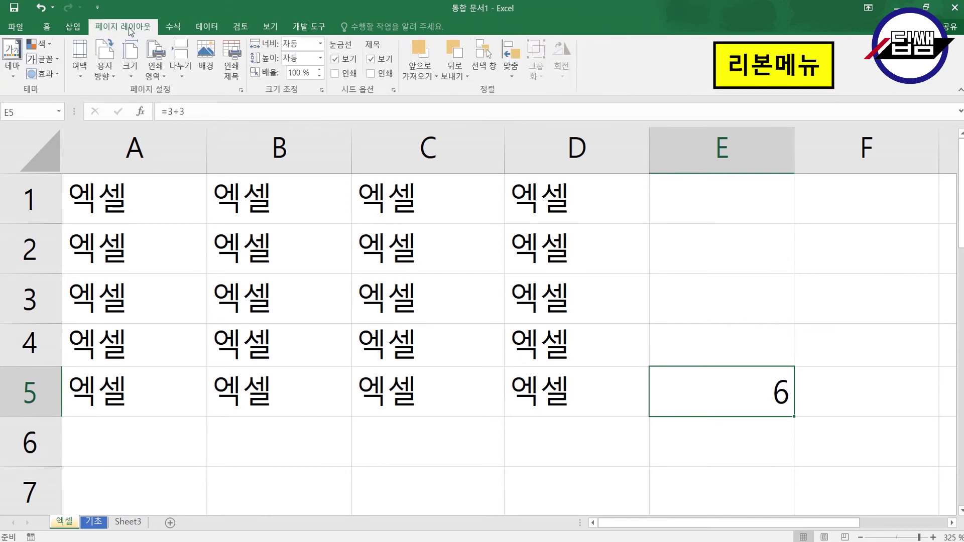
click(174, 28)
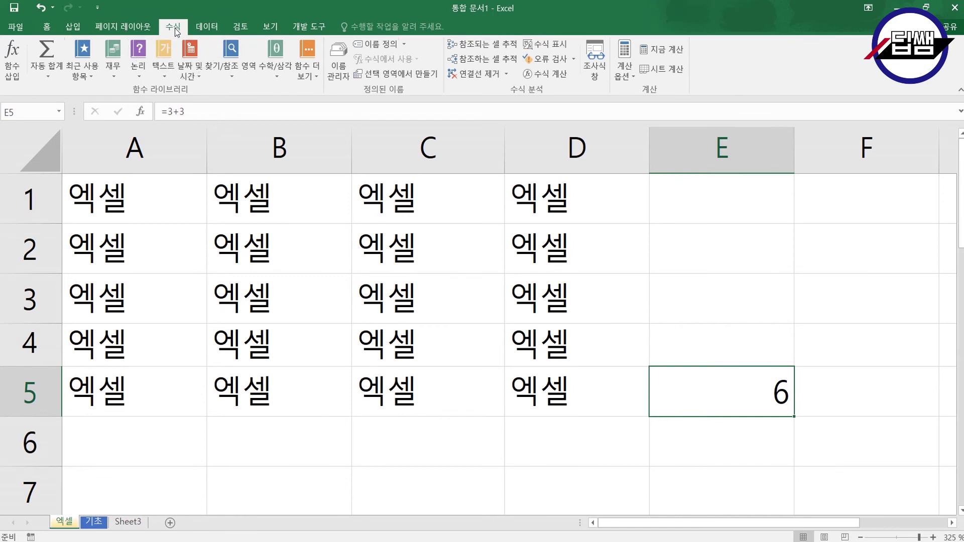
Step: Collapse the ribbon to its tab names and expand it again with the Formulas commands showing
double_click(174, 28)
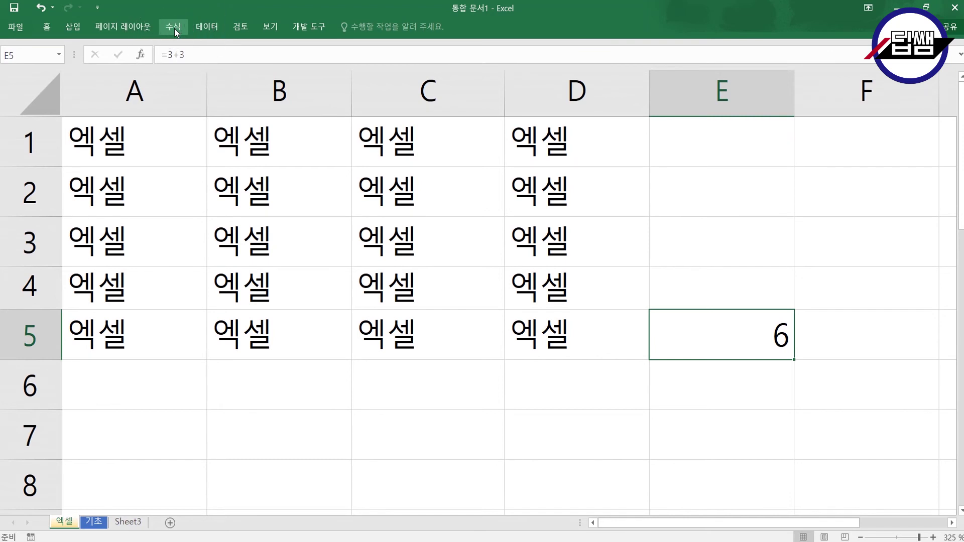
click(173, 29)
click(174, 29)
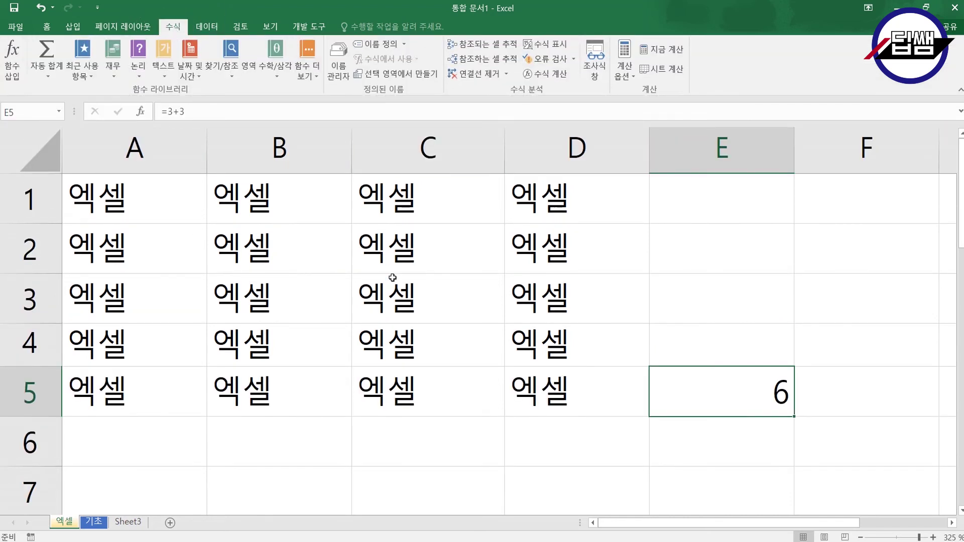
Step: Select cell B3, zoom the worksheet in to 400% and zoom it back out to 190%
click(315, 305)
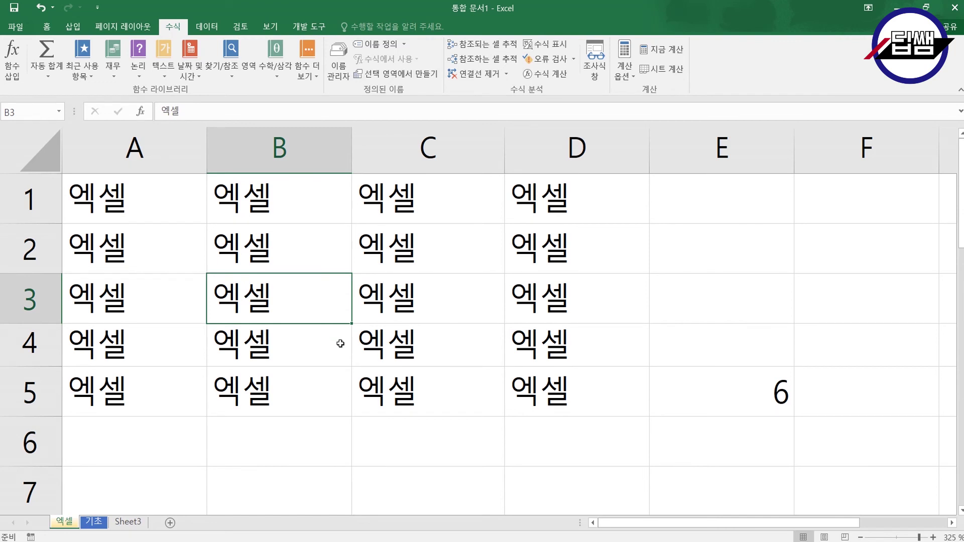
ctrl+scroll(341, 354, up, 4)
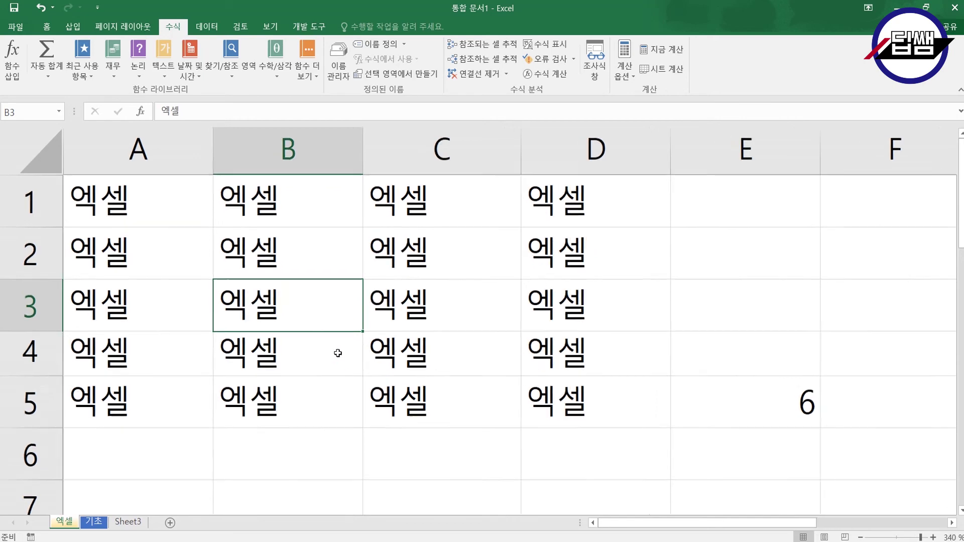
scroll(338, 353, up, 1)
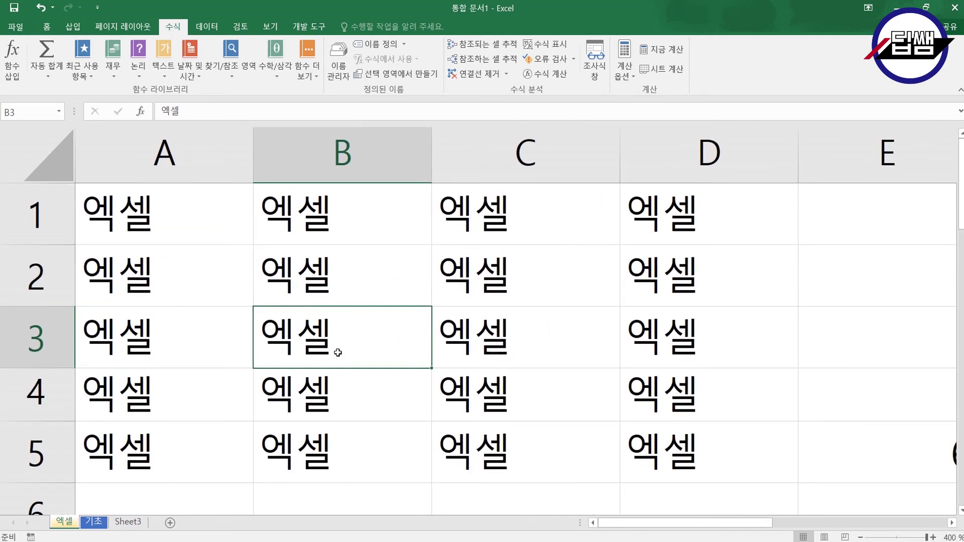
ctrl+scroll(338, 352, down, 11)
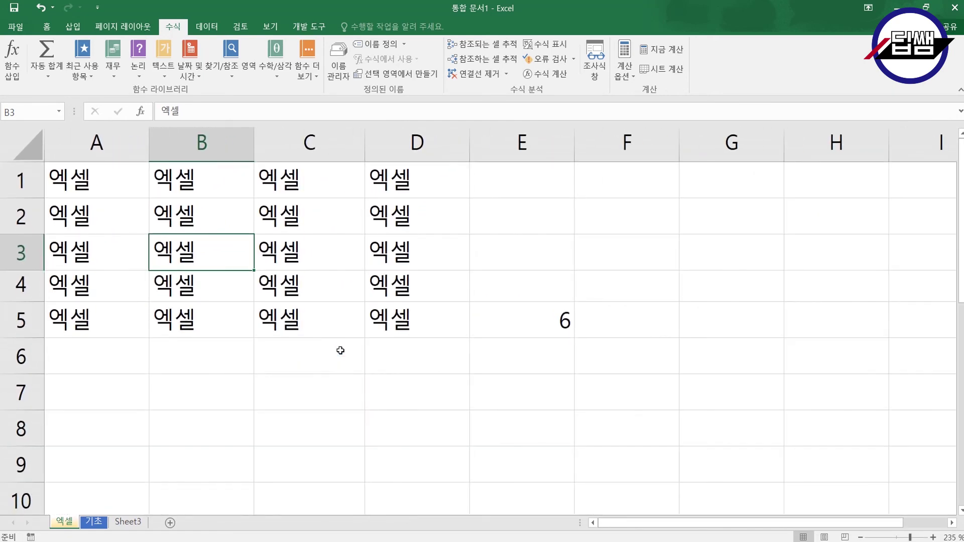
ctrl+scroll(340, 351, down, 3)
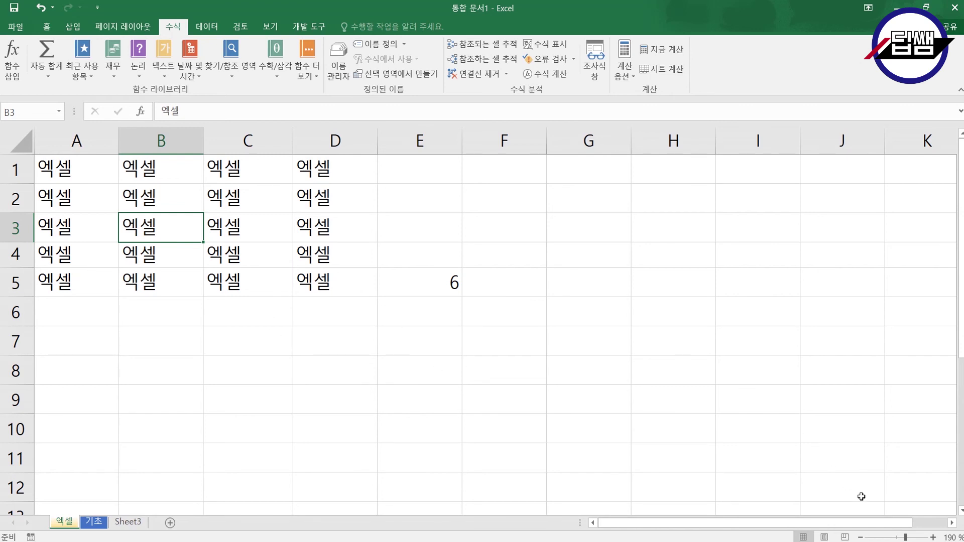
Step: Zoom the worksheet in to 260% in 10% increments
click(932, 537)
click(933, 537)
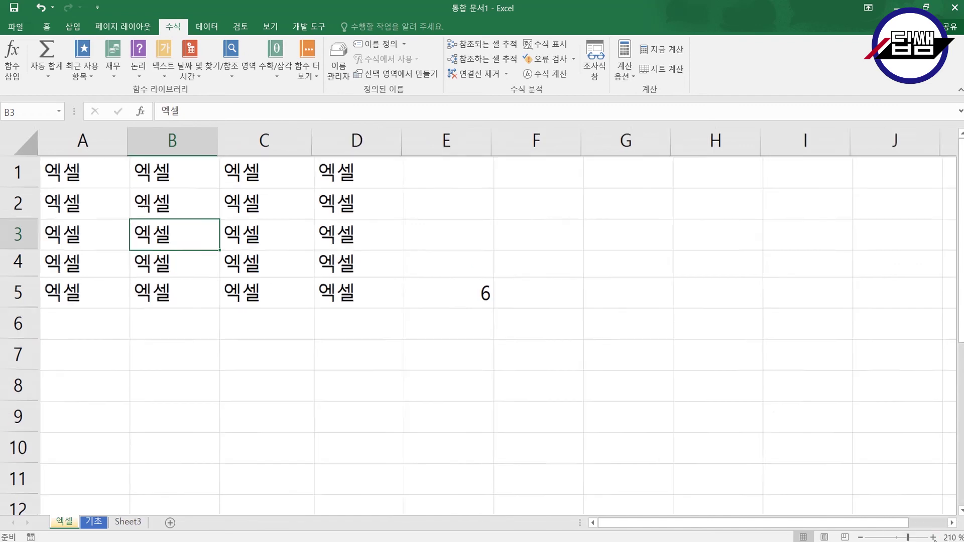
click(933, 537)
click(933, 537)
click(932, 537)
click(933, 537)
click(933, 537)
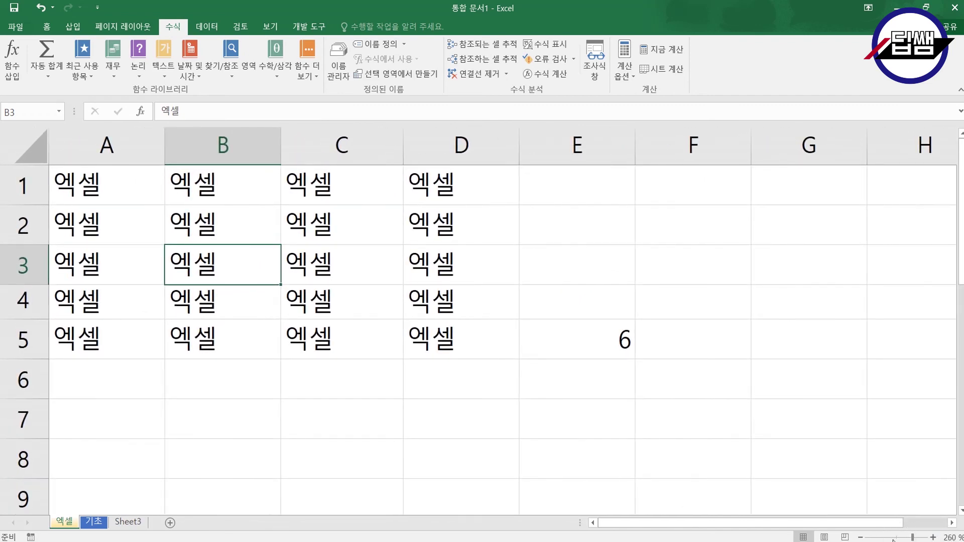
Step: Zoom the worksheet out to 190% in 10% decrements
click(861, 537)
click(860, 537)
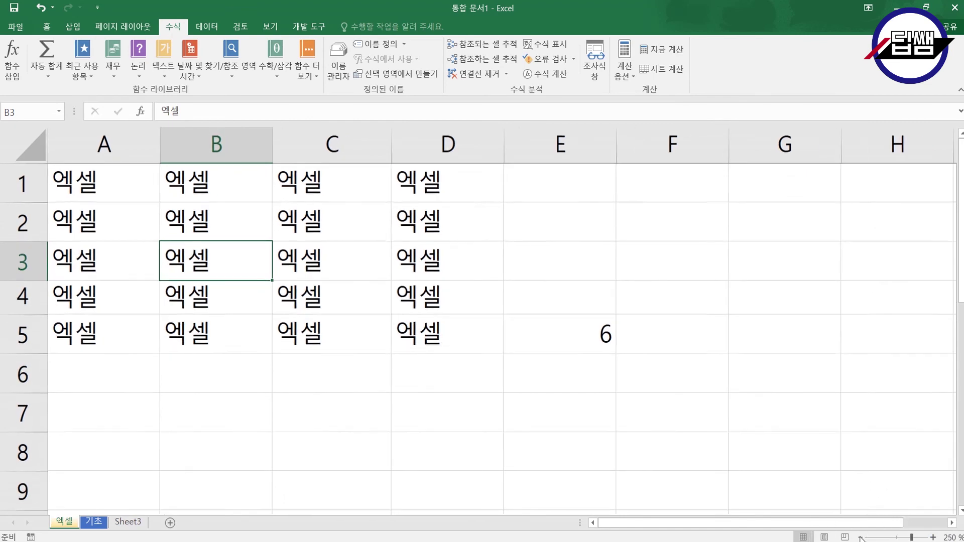
click(860, 537)
click(861, 537)
click(860, 537)
click(860, 537)
click(861, 537)
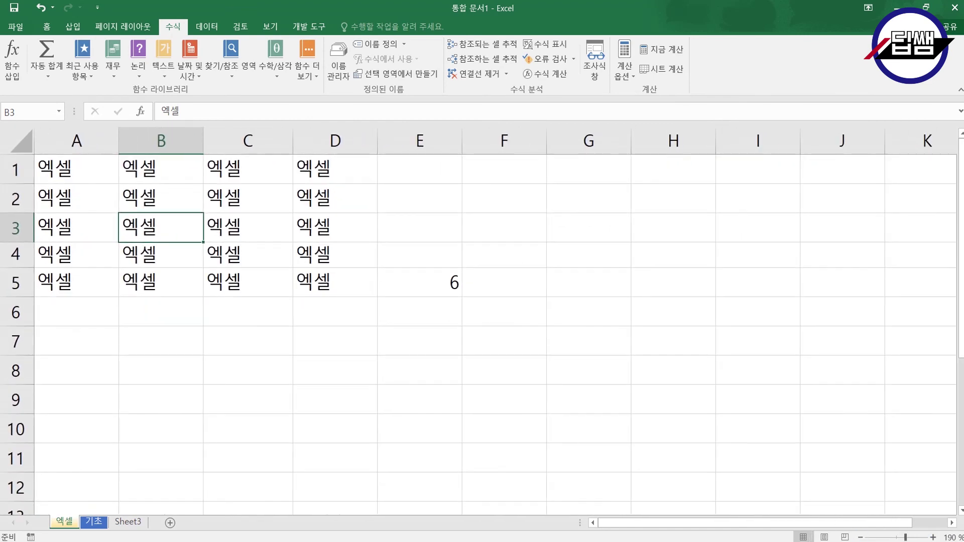
Step: Enter the formula =5+5 in cell F7 and select that cell again
click(340, 323)
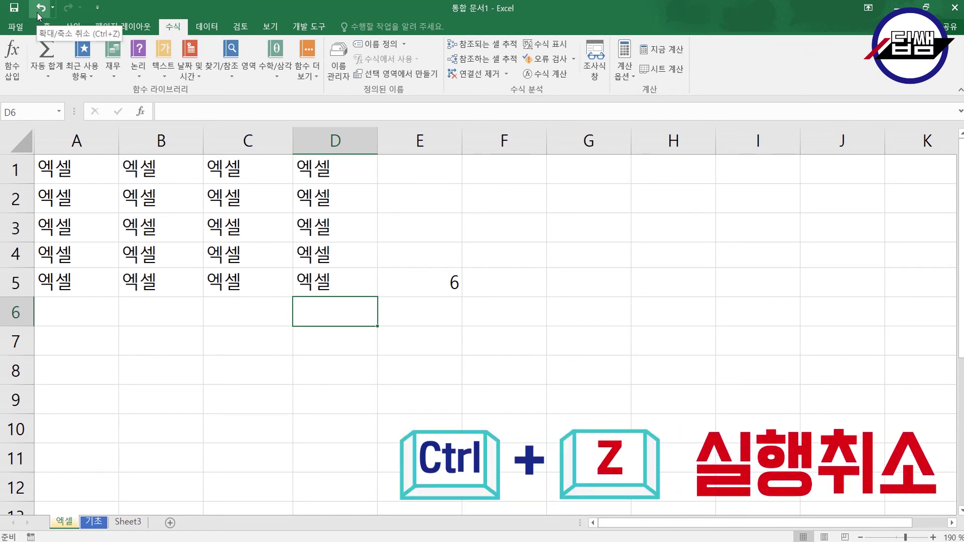
click(521, 335)
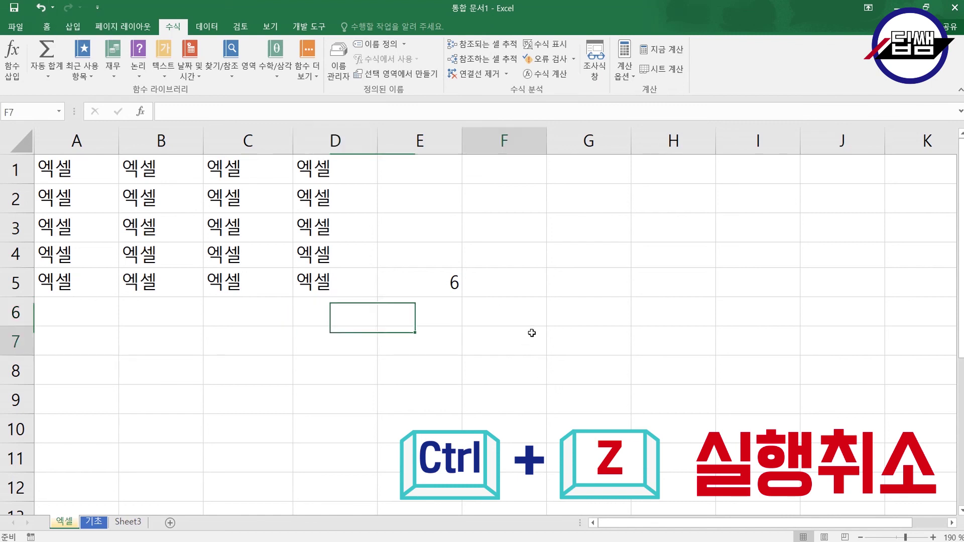
text(=5+5)
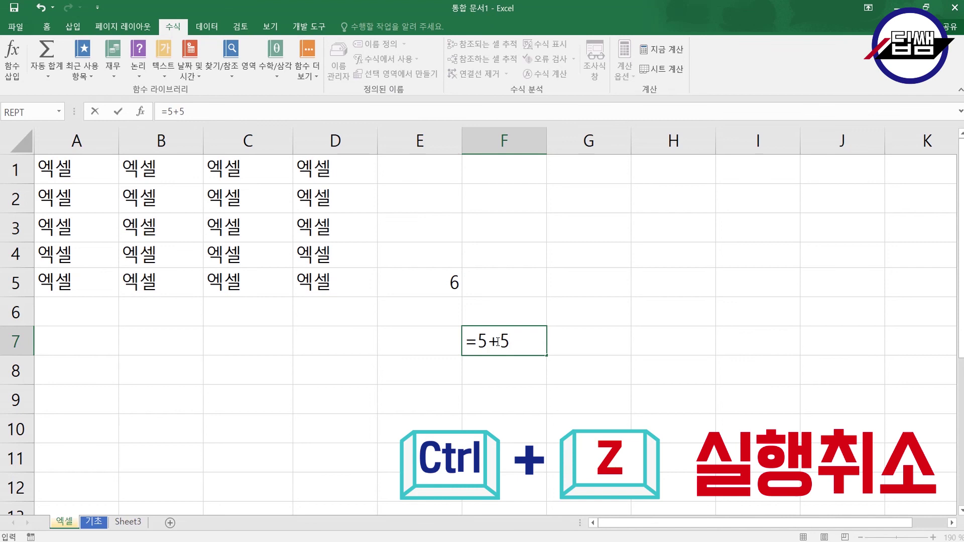
key(Return)
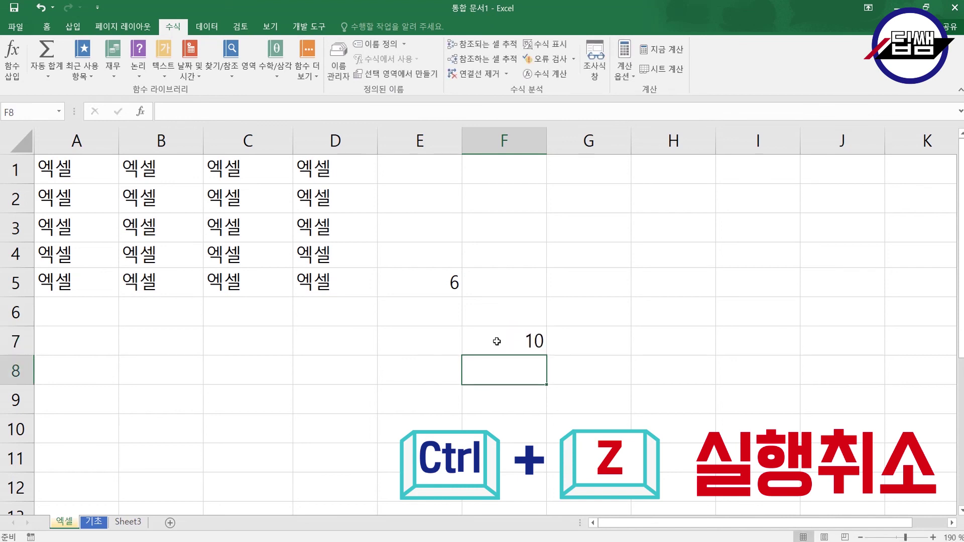
click(496, 341)
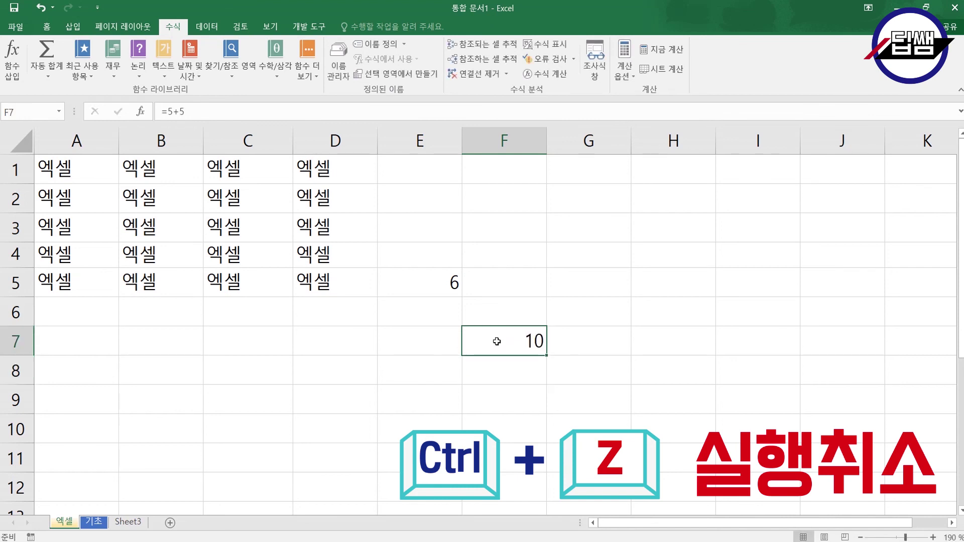
Step: Undo the formula entry in cell F7, redo it, and select cell G5
click(40, 13)
key(ctrl+z)
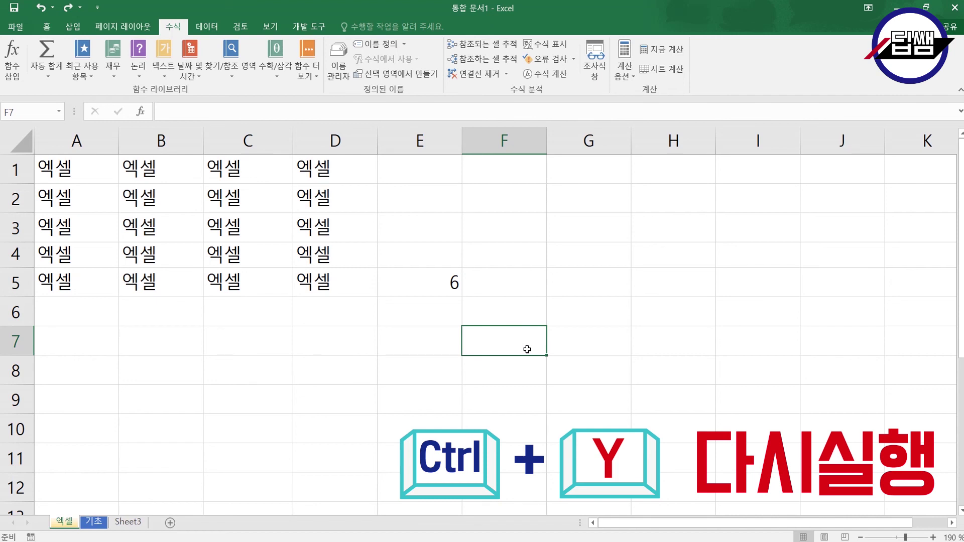
click(68, 8)
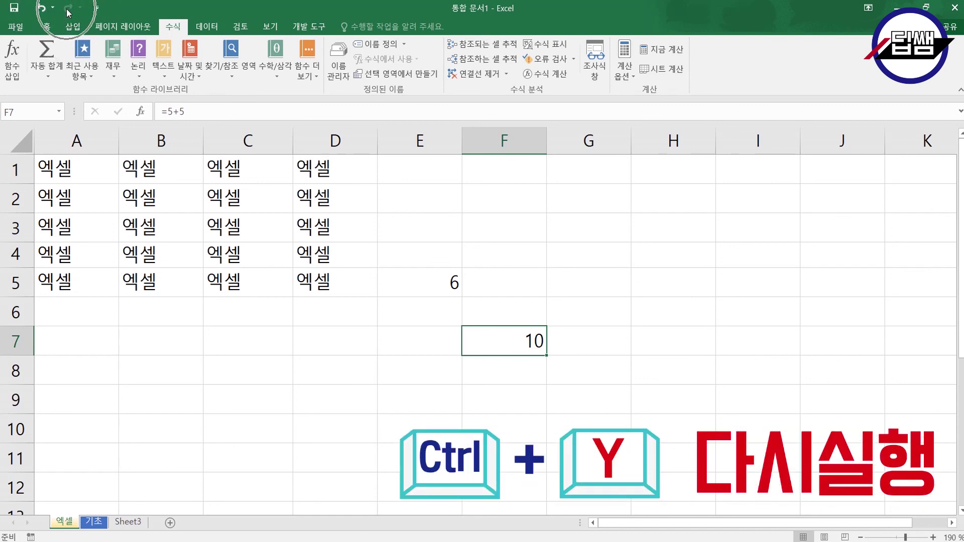
click(549, 279)
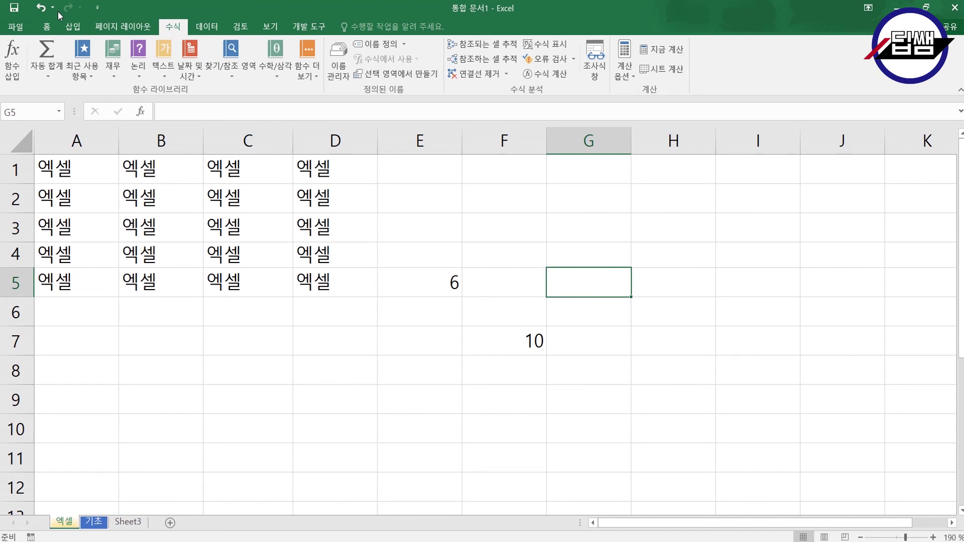
Step: Examine the Quick Access Toolbar customization settings in the Excel options, close them without changes and select cell F8
click(19, 30)
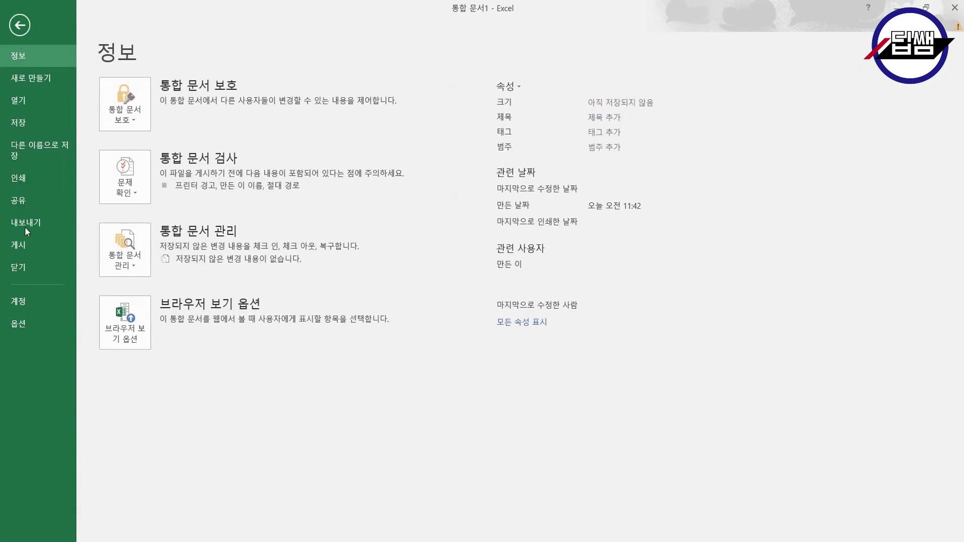
click(19, 329)
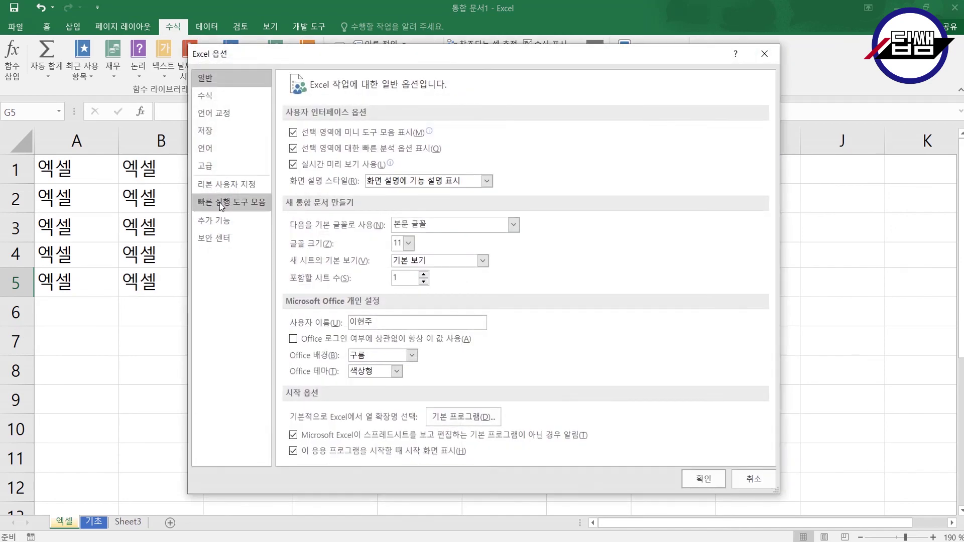
click(219, 203)
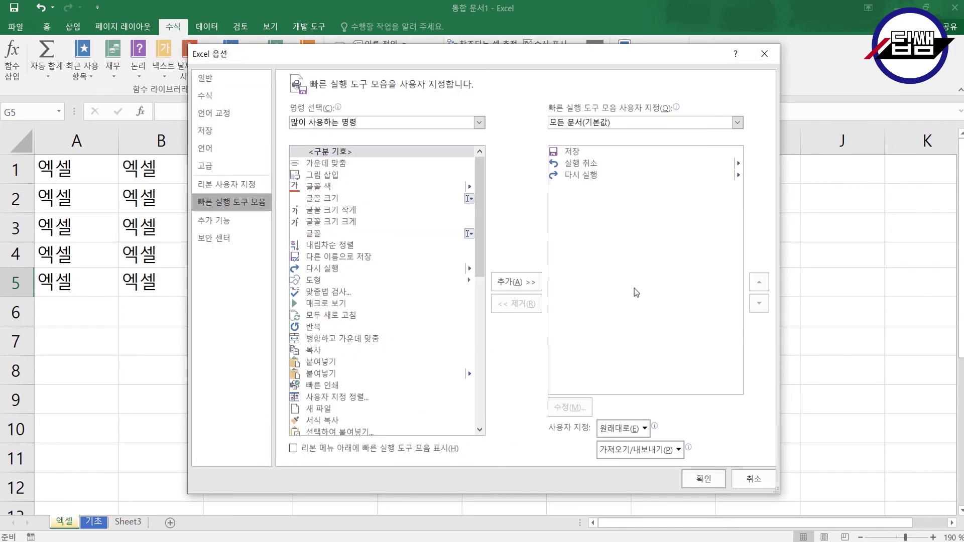
click(612, 181)
click(767, 484)
click(470, 362)
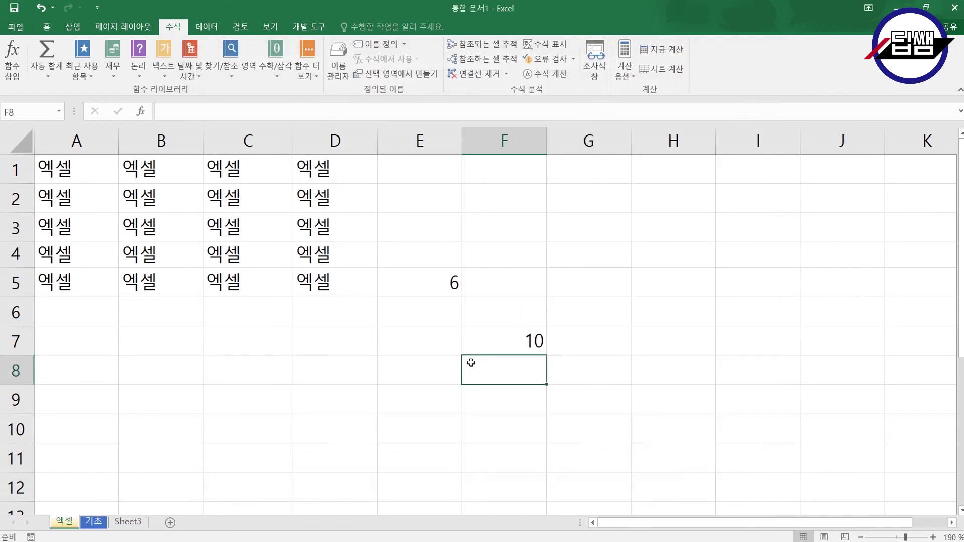